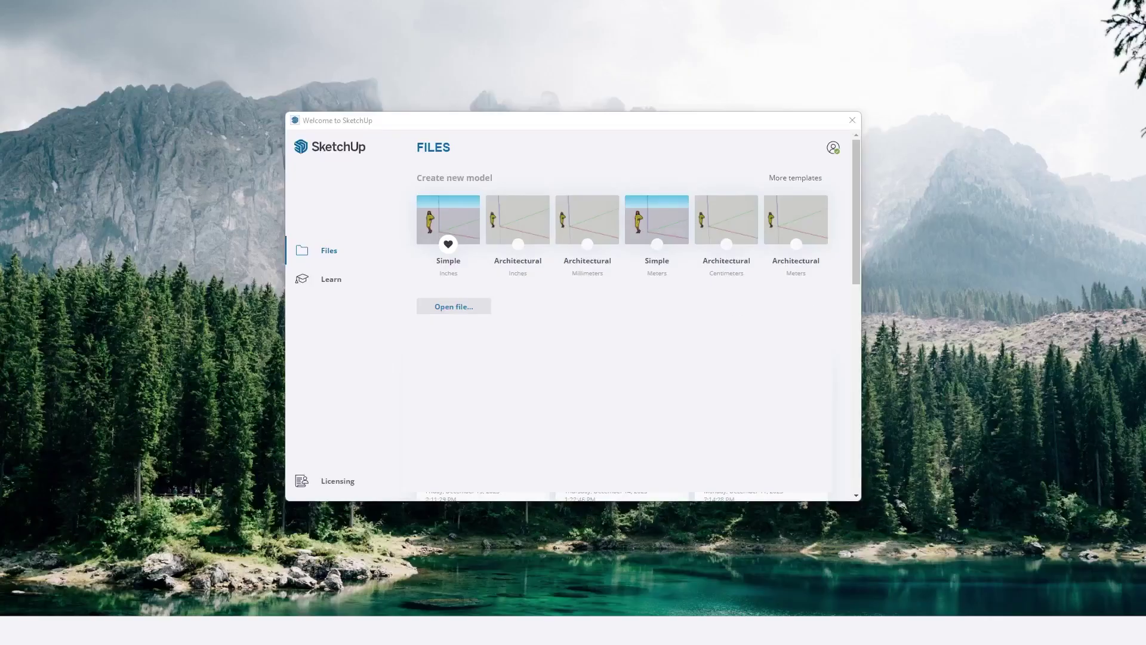
{"action": "left_click_drag", "start_coordinate": [631, 118], "coordinate": [634, 112]}
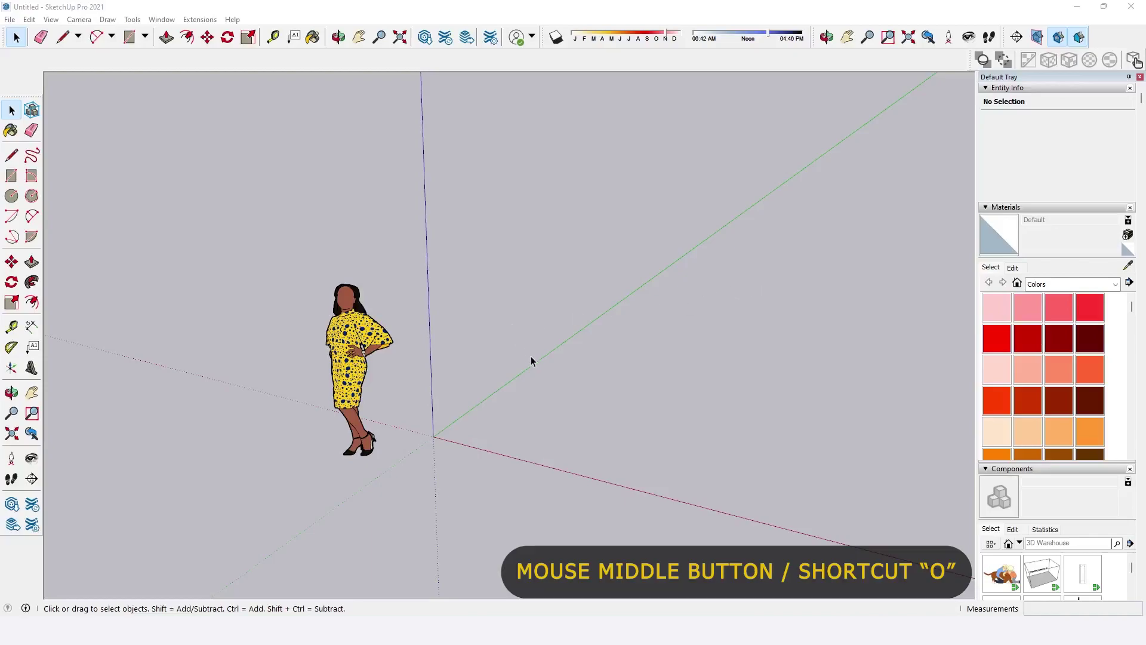
Step: Examine the scale figure and the model axes from different angles, distances and positions
{"action": "middle_click_drag", "start_coordinate": [531, 357], "coordinate": [422, 328]}
{"action": "key", "text": "space"}
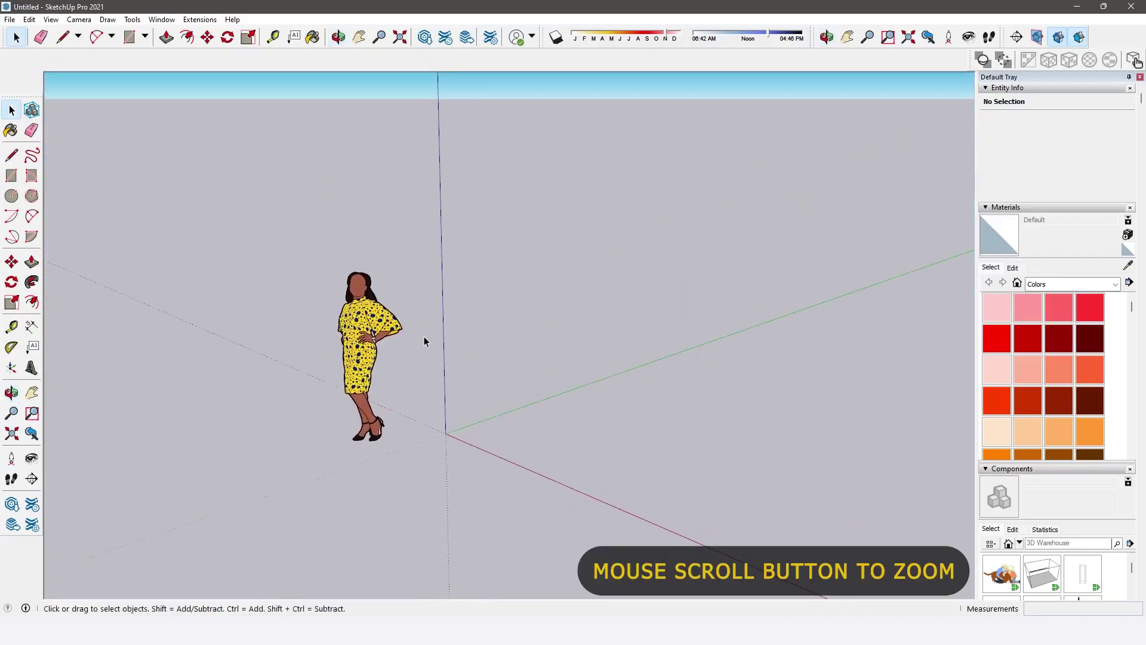
{"action": "scroll", "coordinate": [380, 352], "scroll_direction": "up", "scroll_amount": 4}
{"action": "scroll", "coordinate": [414, 363], "scroll_direction": "down", "scroll_amount": 4}
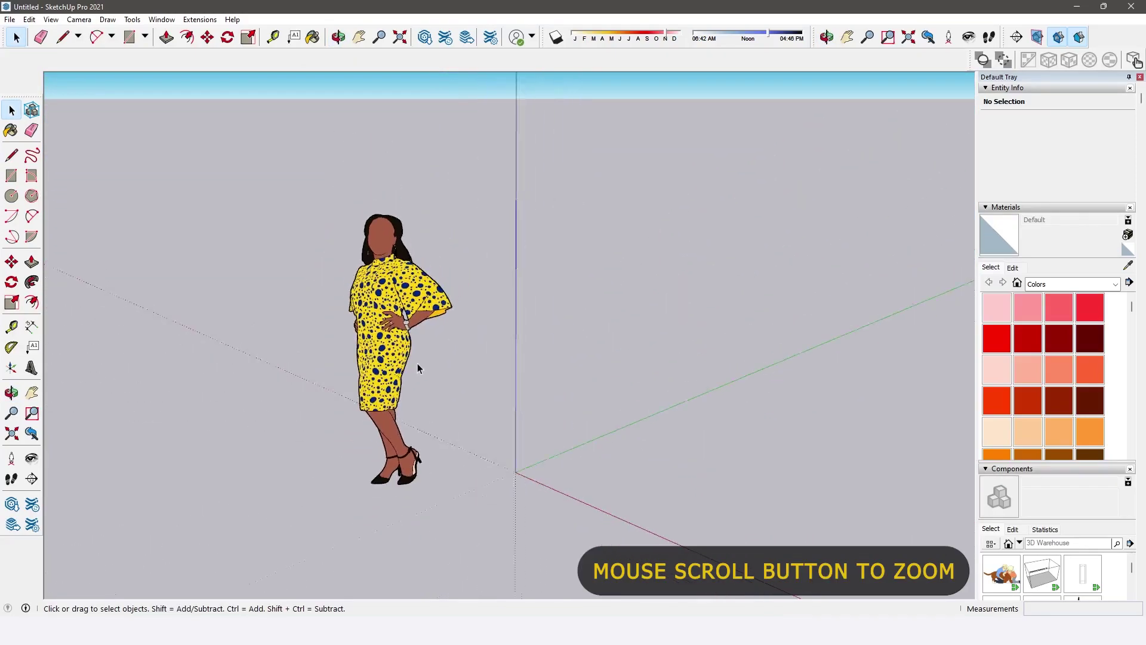
{"action": "scroll", "coordinate": [417, 364], "scroll_direction": "up", "scroll_amount": 3}
{"action": "scroll", "coordinate": [431, 367], "scroll_direction": "down", "scroll_amount": 4}
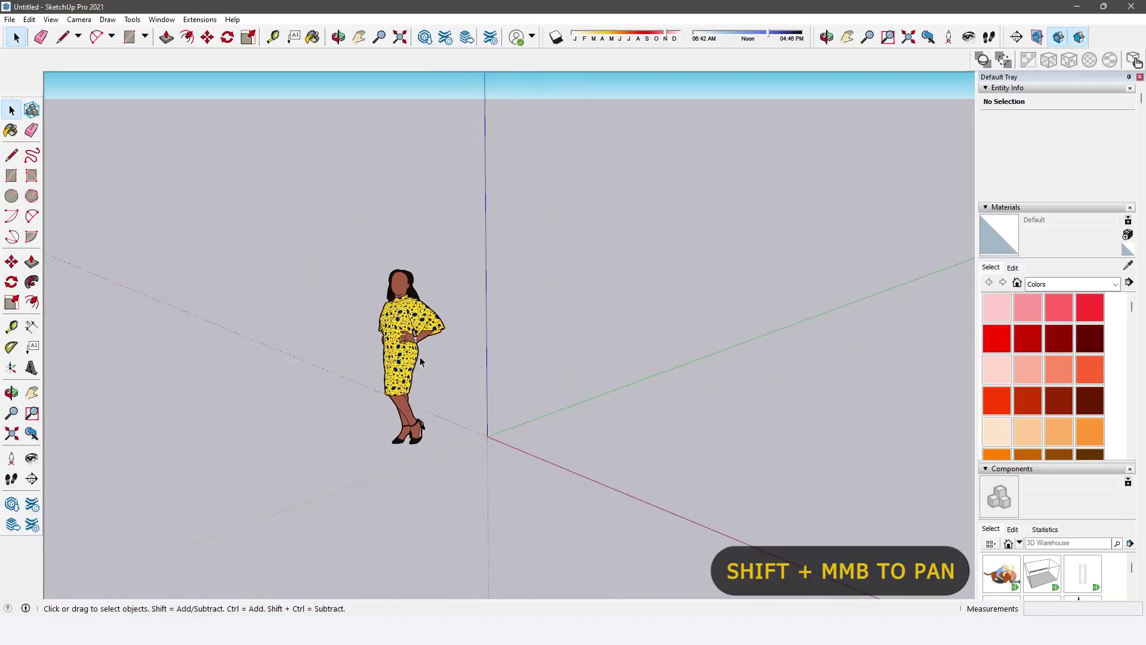
{"action": "scroll", "coordinate": [420, 358], "scroll_direction": "up", "scroll_amount": 1}
{"action": "mouse_move", "coordinate": [416, 360]}
{"action": "middle_mouse_down", "text": "shift"}
{"action": "mouse_move", "coordinate": [585, 376]}
{"action": "mouse_move", "coordinate": [380, 371]}
{"action": "mouse_move", "coordinate": [509, 323]}
{"action": "mouse_move", "coordinate": [350, 405]}
{"action": "middle_mouse_up", "text": "shift"}
{"action": "mouse_move", "coordinate": [350, 294]}
{"action": "middle_mouse_down", "text": "shift"}
{"action": "mouse_move", "coordinate": [535, 282]}
{"action": "mouse_move", "coordinate": [395, 209]}
{"action": "mouse_move", "coordinate": [394, 235]}
{"action": "mouse_move", "coordinate": [432, 207]}
{"action": "mouse_move", "coordinate": [696, 213]}
{"action": "middle_mouse_up", "text": "shift"}
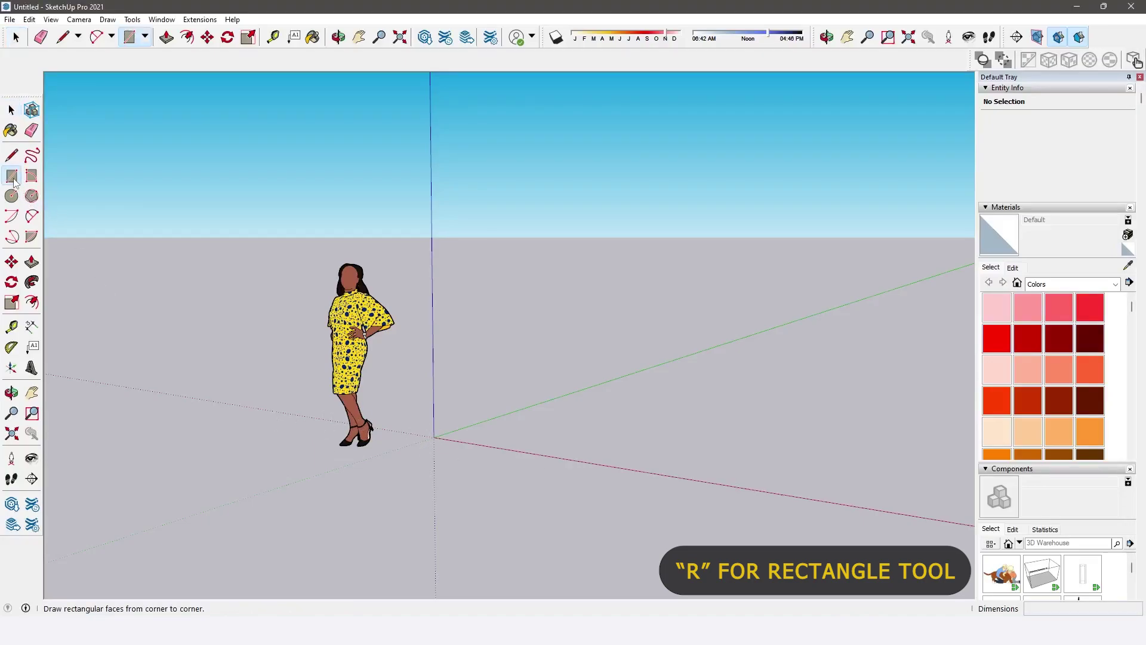
Step: Draw a rectangle on the ground from the origin, with its side along the red axis set to 6'
{"action": "left_click", "coordinate": [129, 37]}
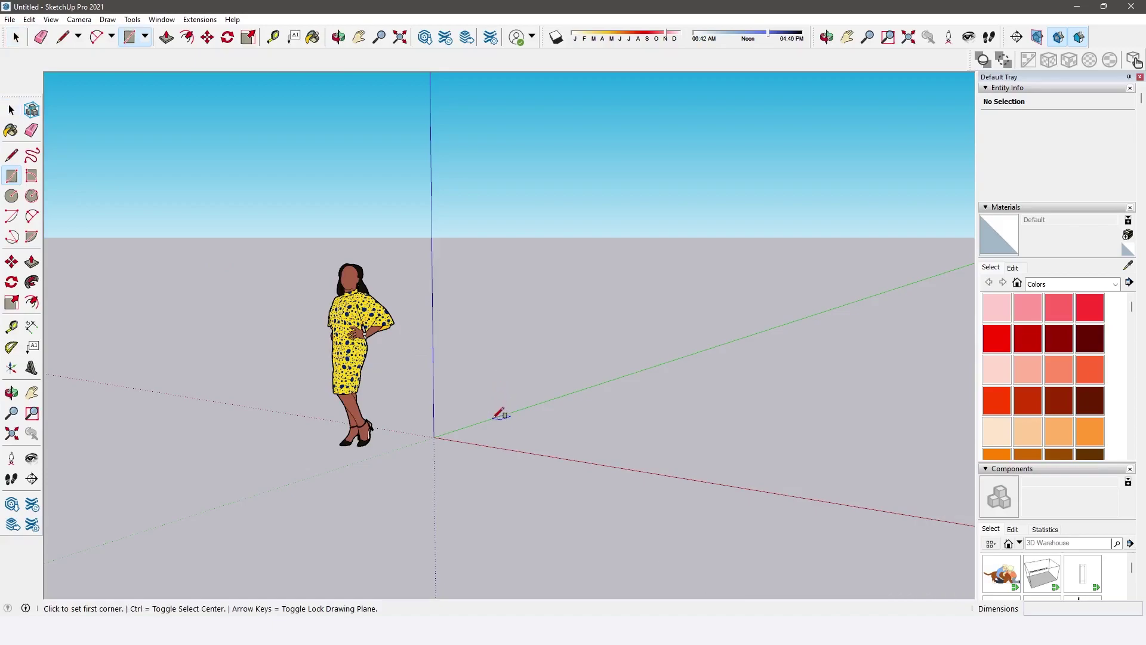
{"action": "left_click", "coordinate": [434, 436]}
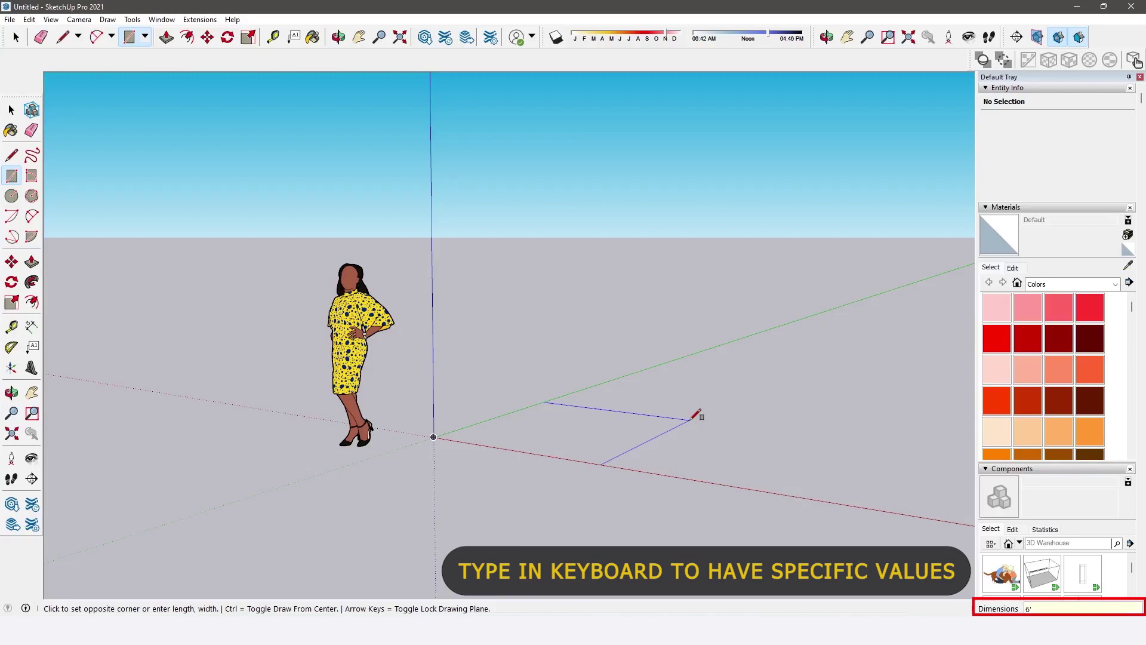
{"action": "type", "text": "6'"}
{"action": "key", "text": "Return"}
{"action": "key", "text": "space"}
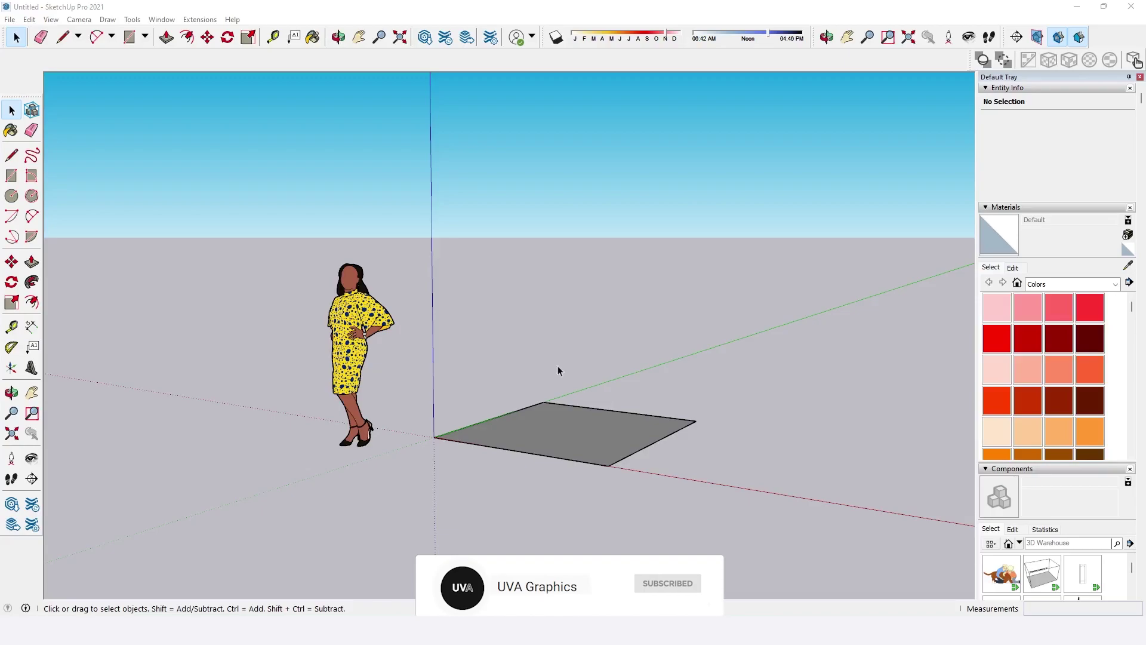
Step: Extrude the rectangle upward by 6' with Push/Pull to form a box
{"action": "left_click", "coordinate": [31, 262]}
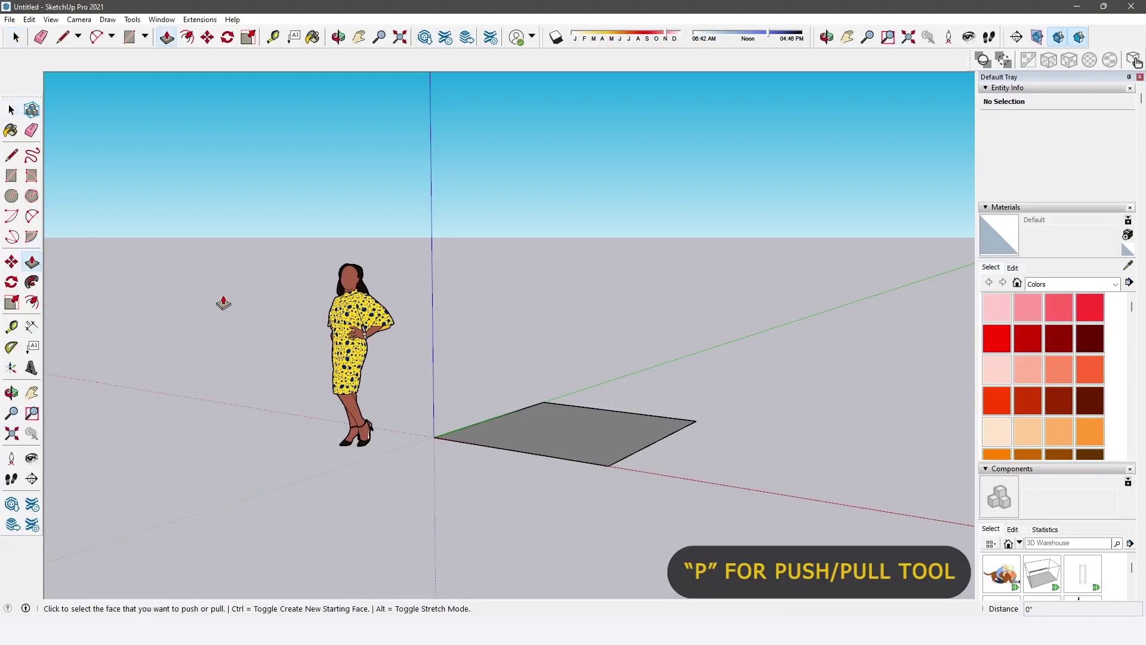
{"action": "left_click", "coordinate": [565, 424]}
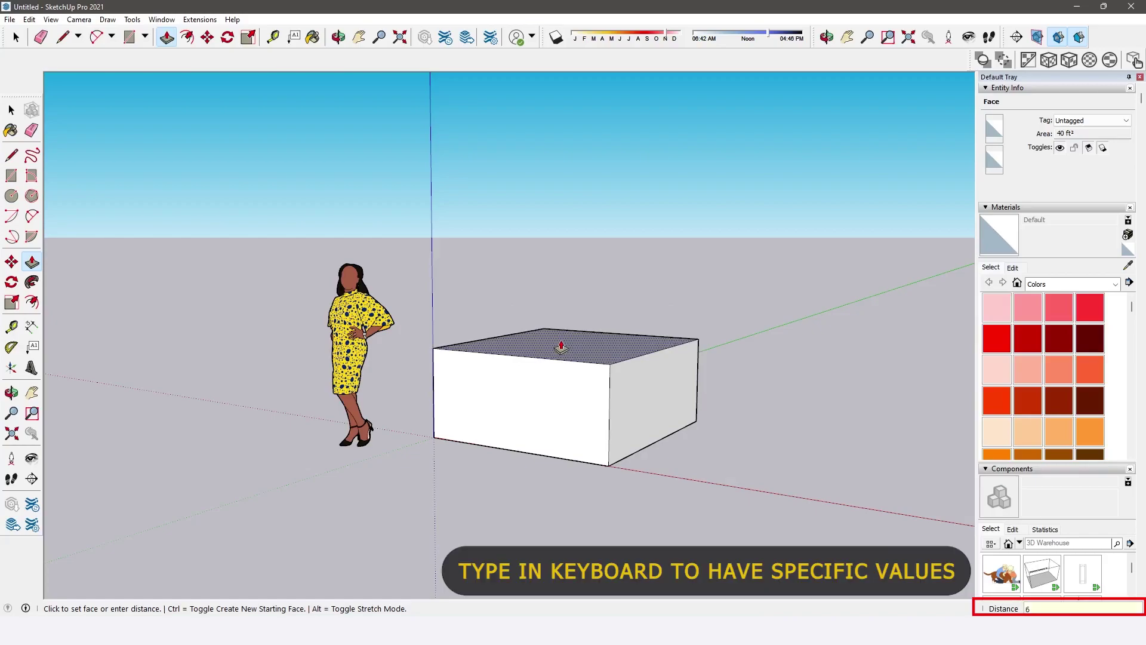
{"action": "key", "text": "Return"}
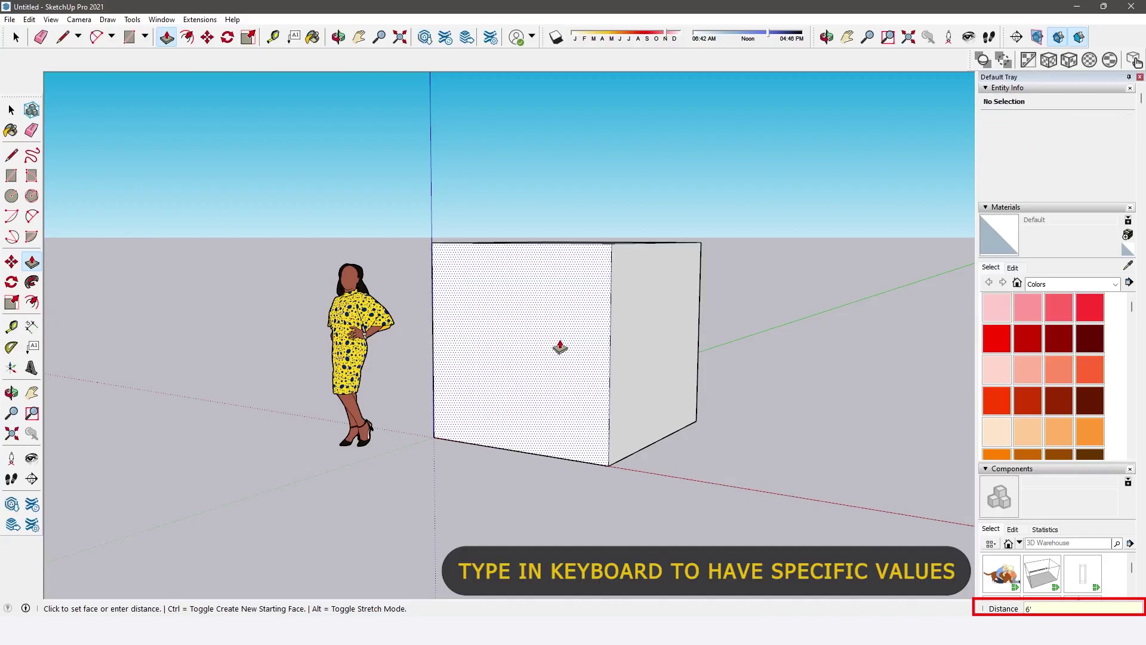
{"action": "key", "text": "space"}
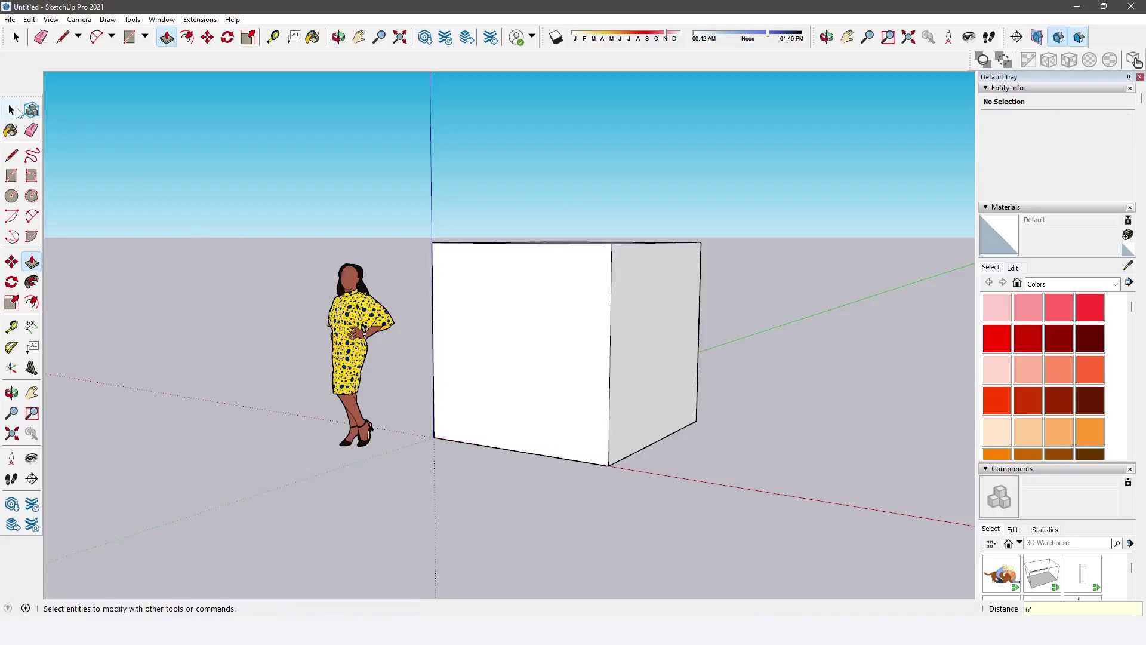
{"action": "middle_click_drag", "start_coordinate": [607, 274], "coordinate": [503, 355]}
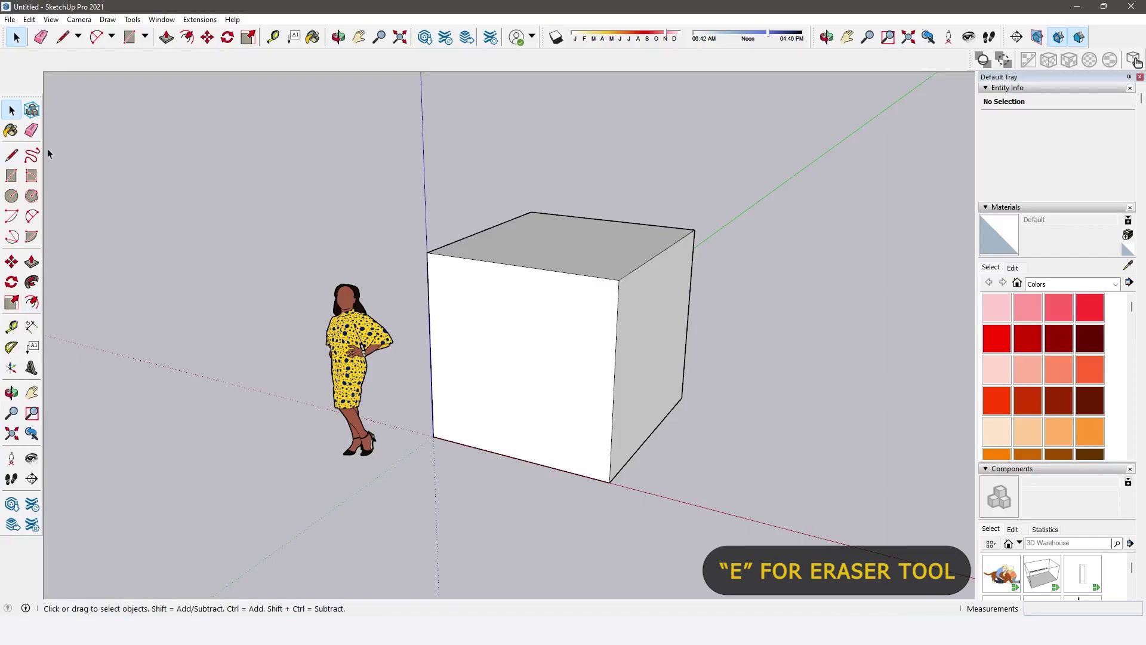
Step: Erase all edges of the box with the Eraser so that only the scale figure is left
{"action": "left_click", "coordinate": [31, 132]}
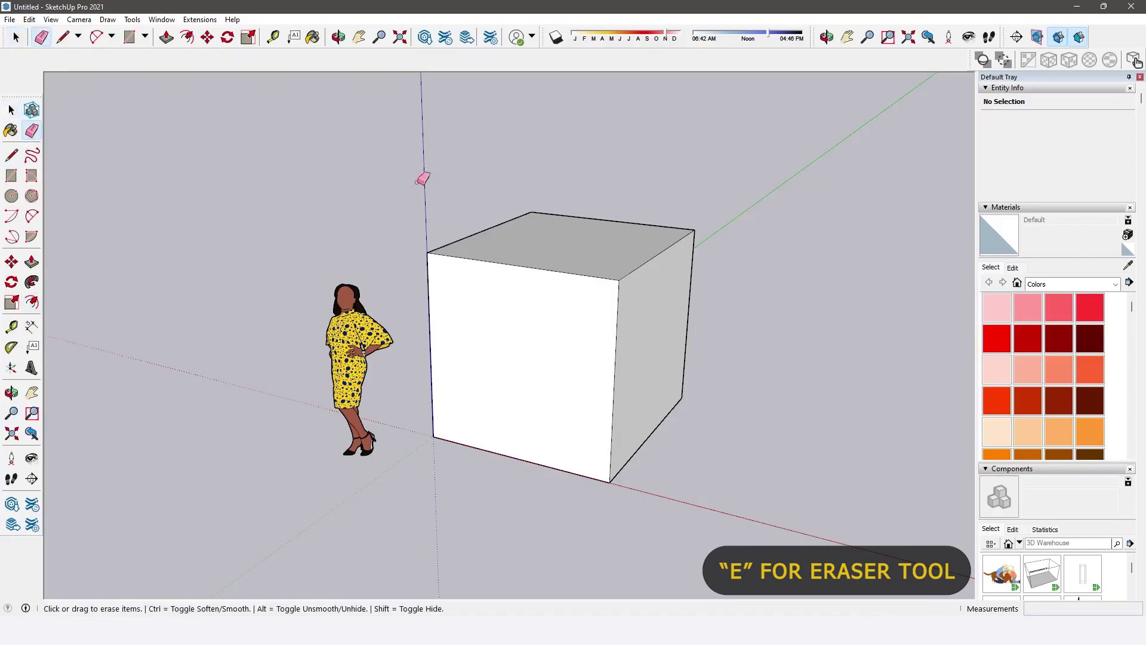
{"action": "mouse_move", "coordinate": [434, 238]}
{"action": "left_mouse_down"}
{"action": "mouse_move", "coordinate": [426, 263]}
{"action": "mouse_move", "coordinate": [538, 220]}
{"action": "mouse_move", "coordinate": [606, 221]}
{"action": "mouse_move", "coordinate": [655, 239]}
{"action": "mouse_move", "coordinate": [649, 276]}
{"action": "mouse_move", "coordinate": [598, 332]}
{"action": "mouse_move", "coordinate": [602, 420]}
{"action": "mouse_move", "coordinate": [571, 468]}
{"action": "mouse_move", "coordinate": [607, 474]}
{"action": "mouse_move", "coordinate": [671, 426]}
{"action": "mouse_move", "coordinate": [692, 346]}
{"action": "left_mouse_up"}
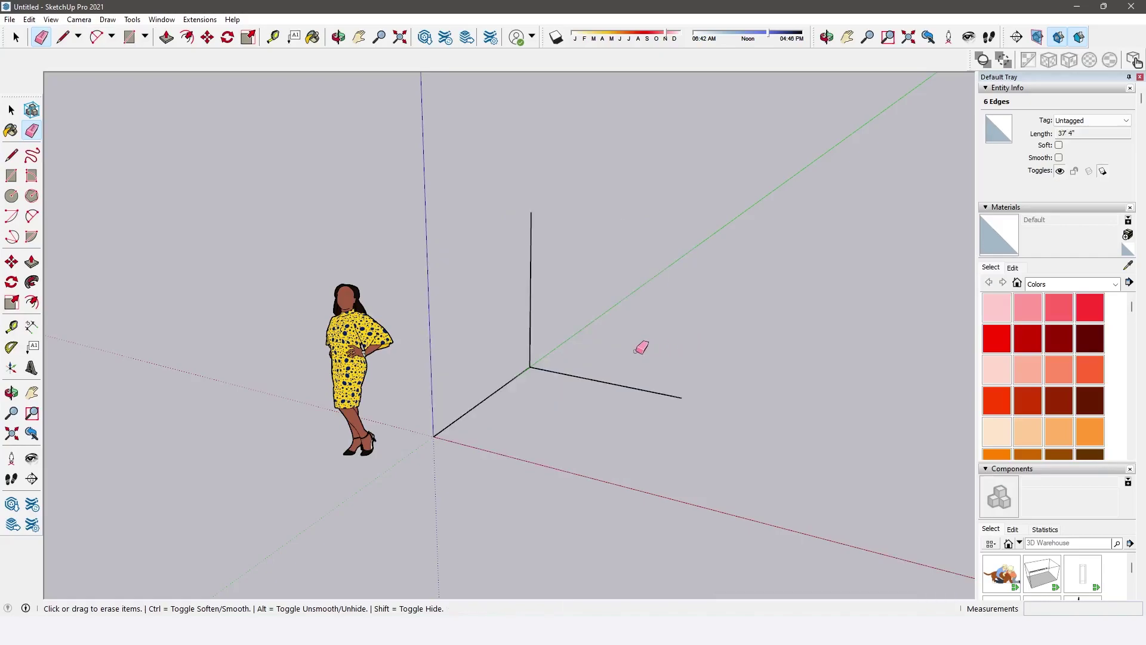
{"action": "mouse_move", "coordinate": [518, 386]}
{"action": "left_mouse_down"}
{"action": "mouse_move", "coordinate": [519, 353]}
{"action": "mouse_move", "coordinate": [541, 330]}
{"action": "left_mouse_up"}
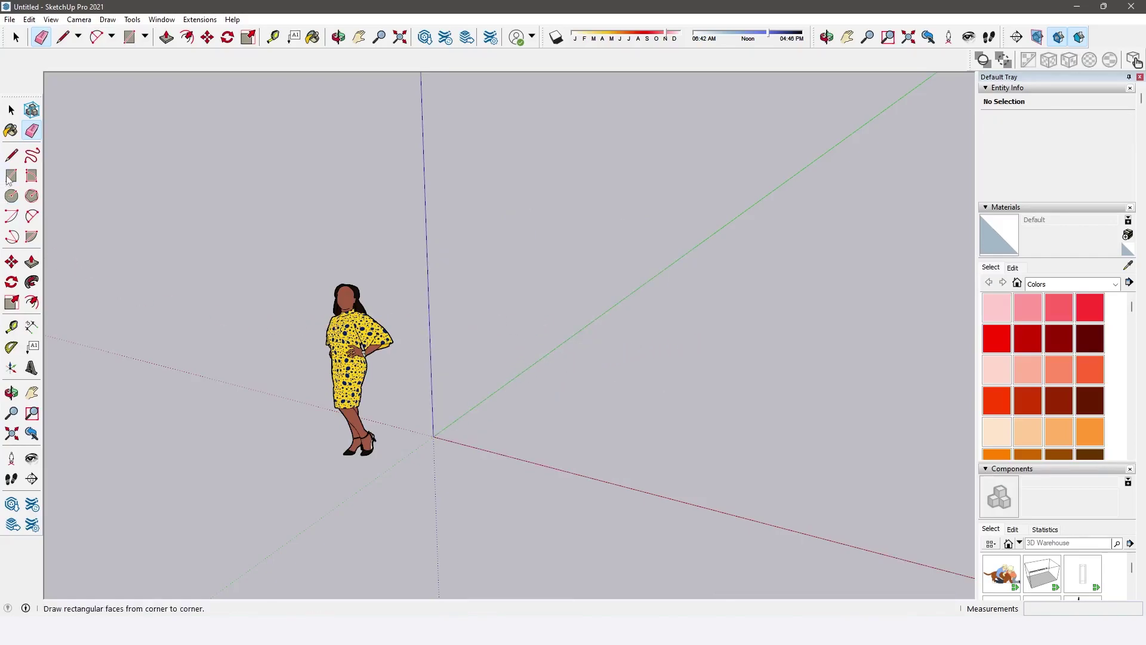
Step: Draw a ground rectangle of about 6' 5" by 10' 1" with one corner at the origin
{"action": "left_click", "coordinate": [129, 36]}
{"action": "left_click", "coordinate": [433, 436]}
{"action": "left_click", "coordinate": [721, 368]}
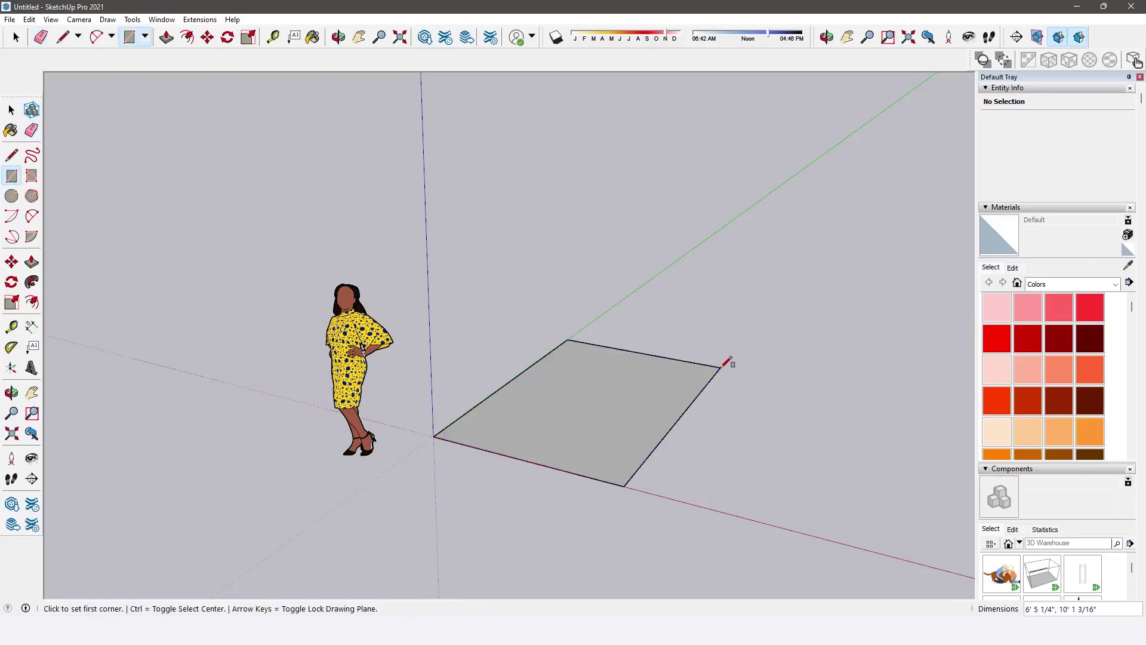
Step: Offset the rectangle inward, and offset the resulting inner face inward once more to form nested rectangles
{"action": "left_click", "coordinate": [31, 302]}
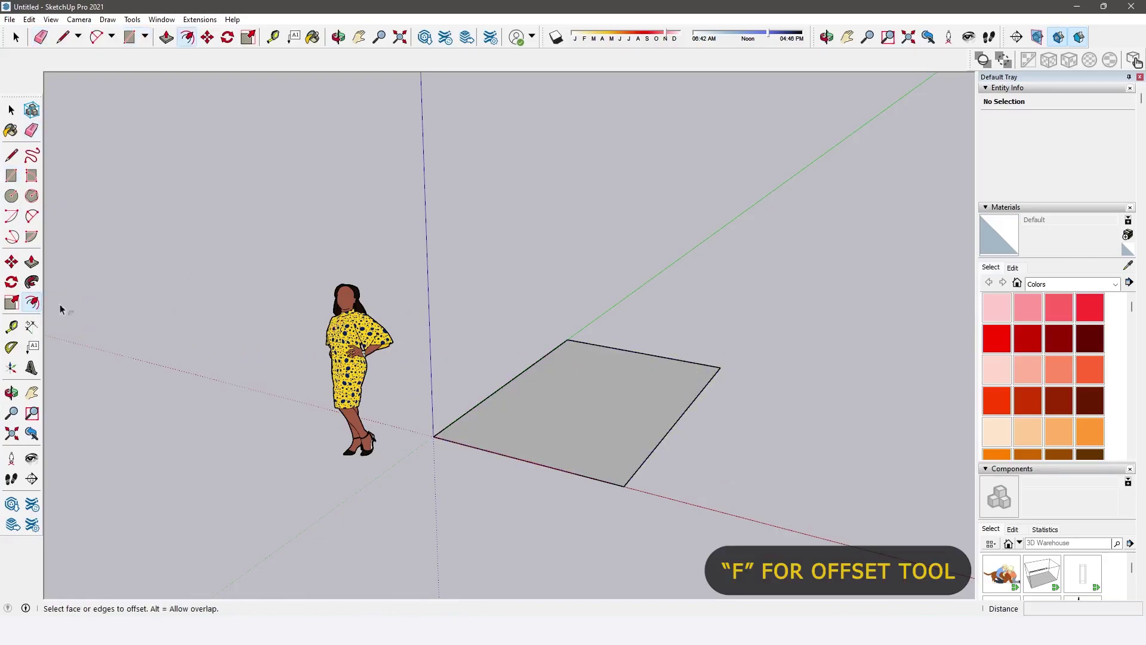
{"action": "left_click", "coordinate": [708, 381]}
{"action": "left_click", "coordinate": [662, 387]}
{"action": "left_click", "coordinate": [653, 397]}
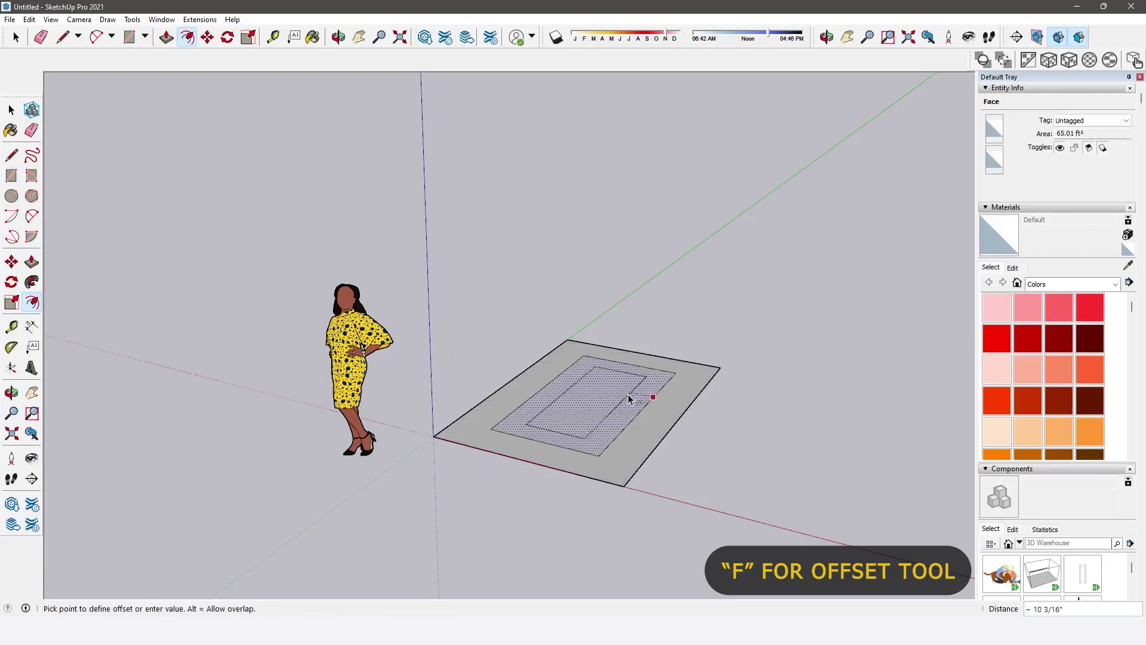
{"action": "left_click", "coordinate": [618, 402]}
Step: Offset the original outline outward by about 1' 7", and offset the new outer edge inward by about 1' 2"
{"action": "left_click", "coordinate": [706, 375]}
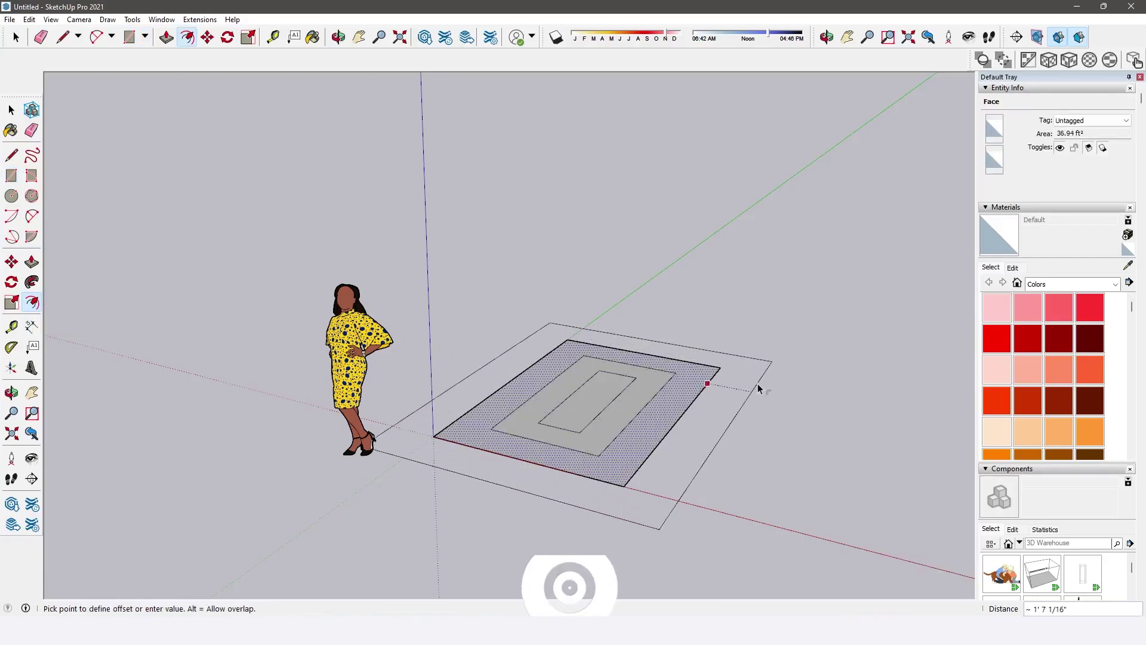
{"action": "left_click", "coordinate": [758, 388]}
{"action": "left_click", "coordinate": [728, 400]}
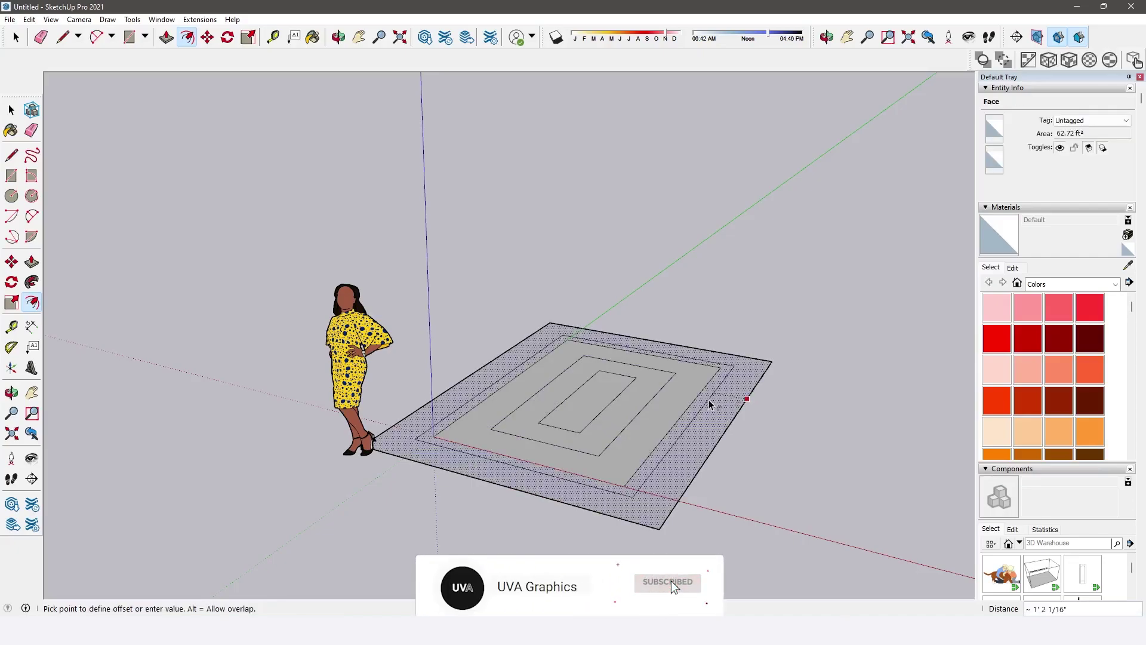
{"action": "left_click", "coordinate": [710, 404]}
Step: Pull the outermost border face of the nested rectangles upward a short distance with Push/Pull
{"action": "key", "text": "p"}
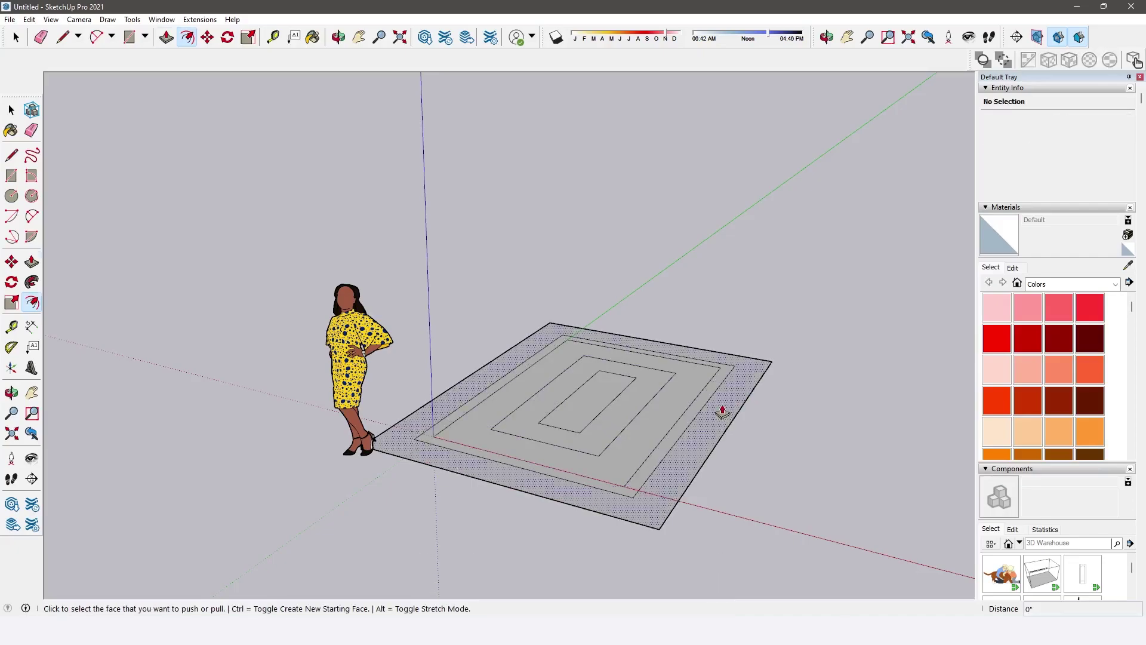
{"action": "left_click", "coordinate": [723, 407]}
{"action": "left_click", "coordinate": [729, 391]}
{"action": "left_click", "coordinate": [627, 390]}
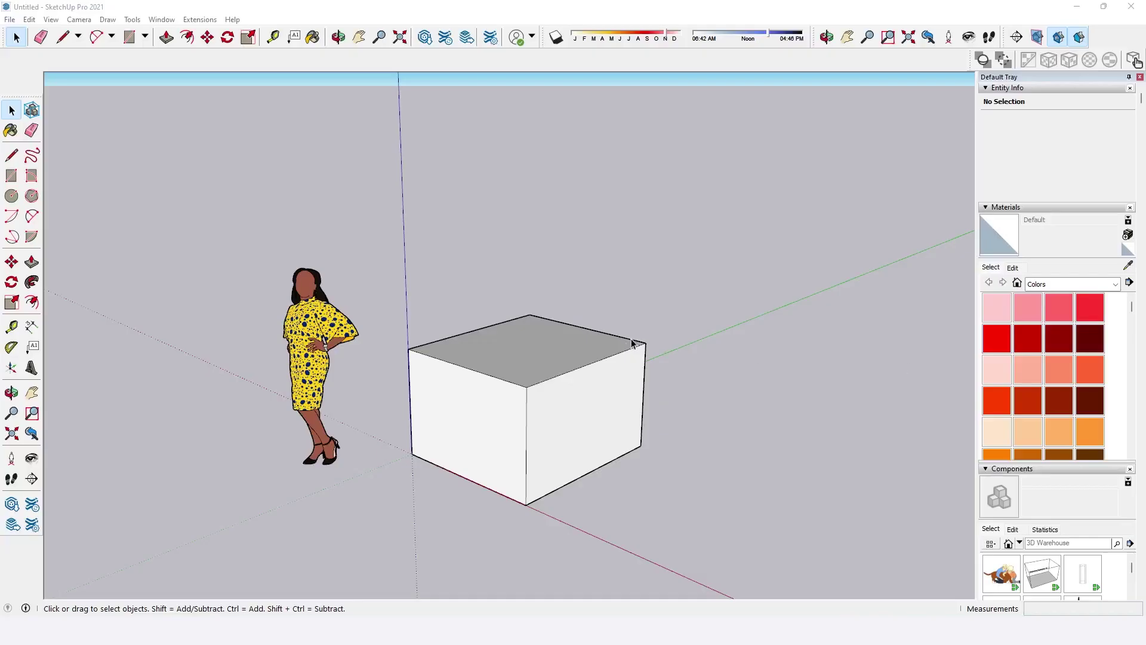
Step: Select all faces and edges of the box and make them a group
{"action": "middle_click_drag", "start_coordinate": [619, 422], "coordinate": [530, 376]}
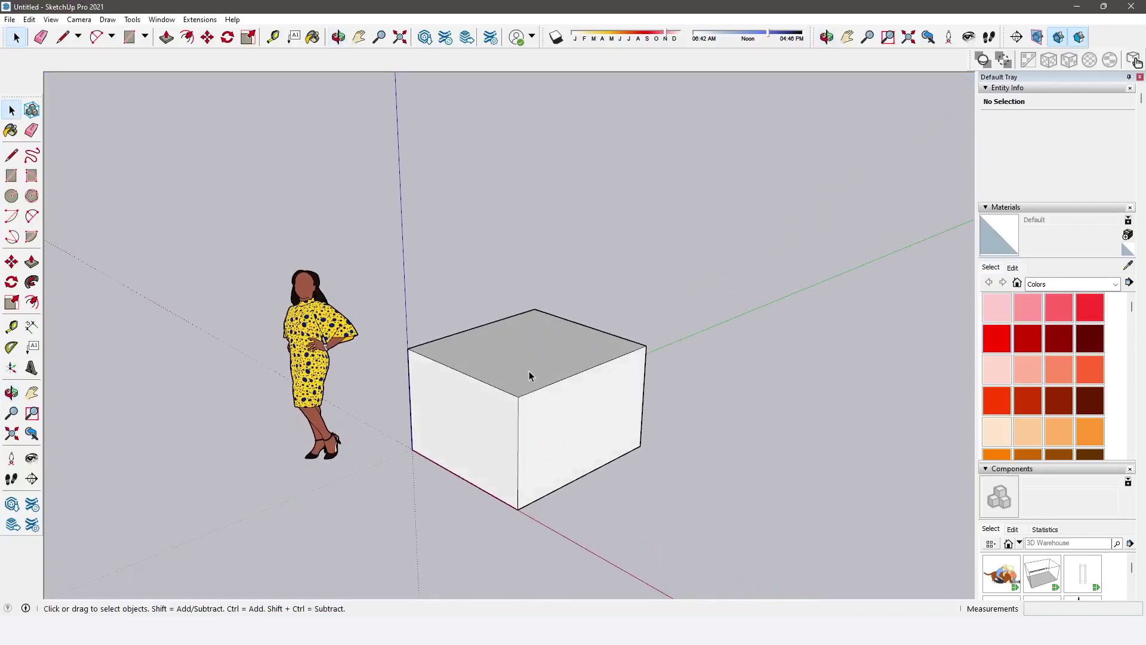
{"action": "left_click", "coordinate": [529, 370]}
{"action": "double_click", "coordinate": [529, 370]}
{"action": "left_click_drag", "start_coordinate": [366, 261], "coordinate": [711, 539]}
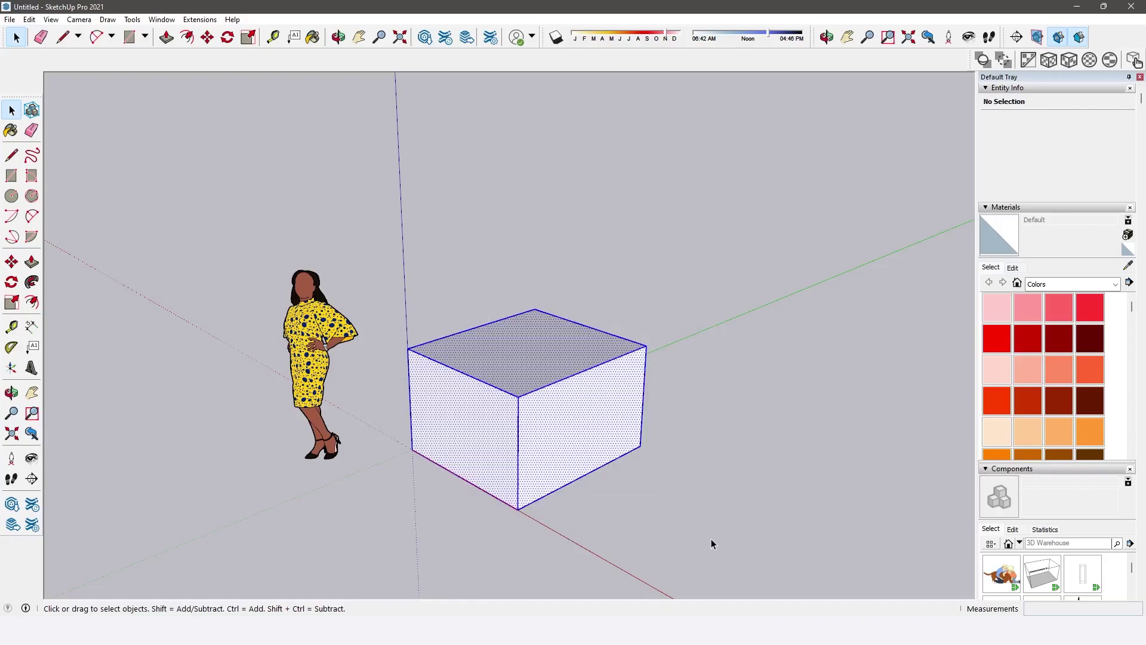
{"action": "right_click", "coordinate": [575, 396]}
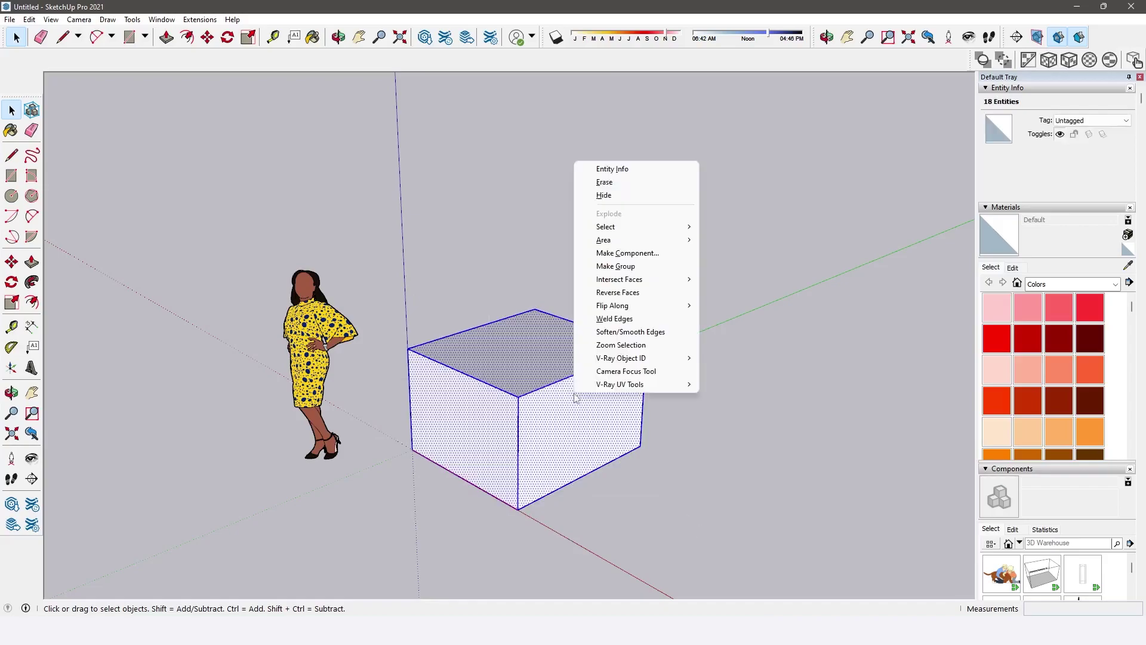
{"action": "left_click", "coordinate": [615, 267]}
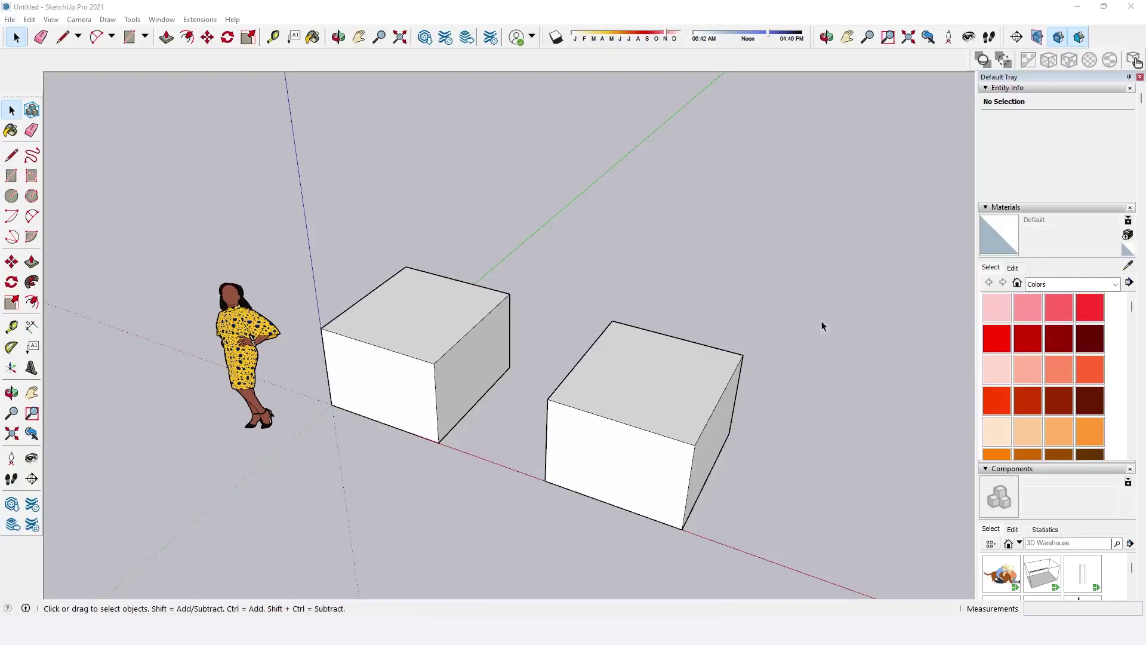
Step: Select all the geometry of the box at the origin and make it a group
{"action": "middle_click_drag", "start_coordinate": [795, 349], "coordinate": [723, 358]}
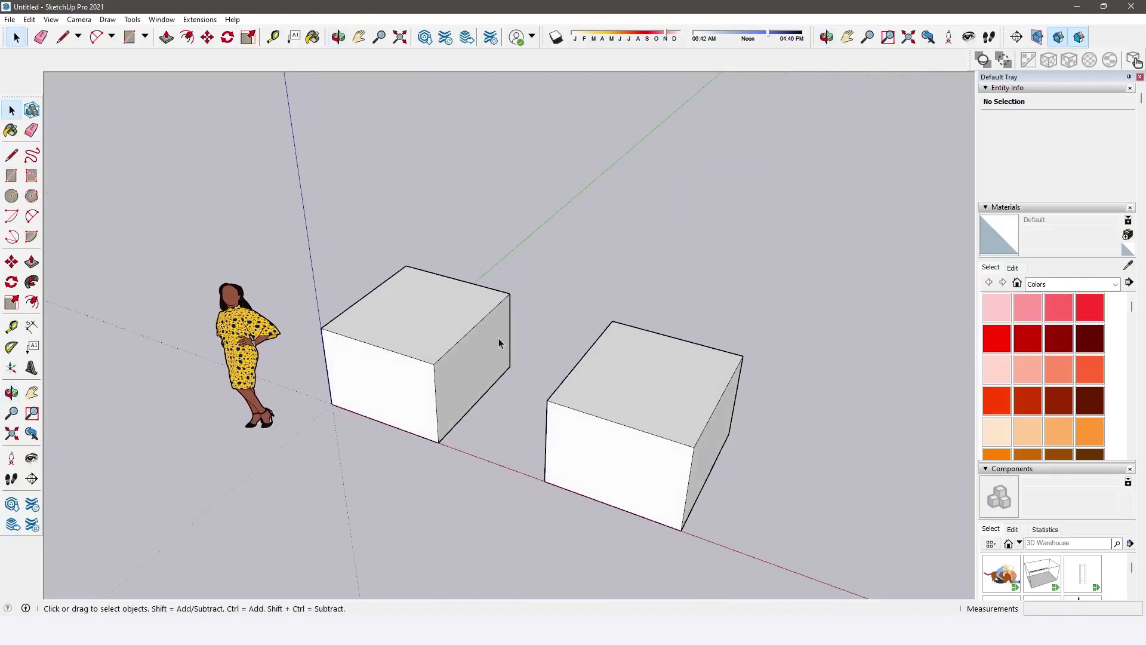
{"action": "triple_click", "coordinate": [428, 322]}
{"action": "right_click", "coordinate": [428, 323]}
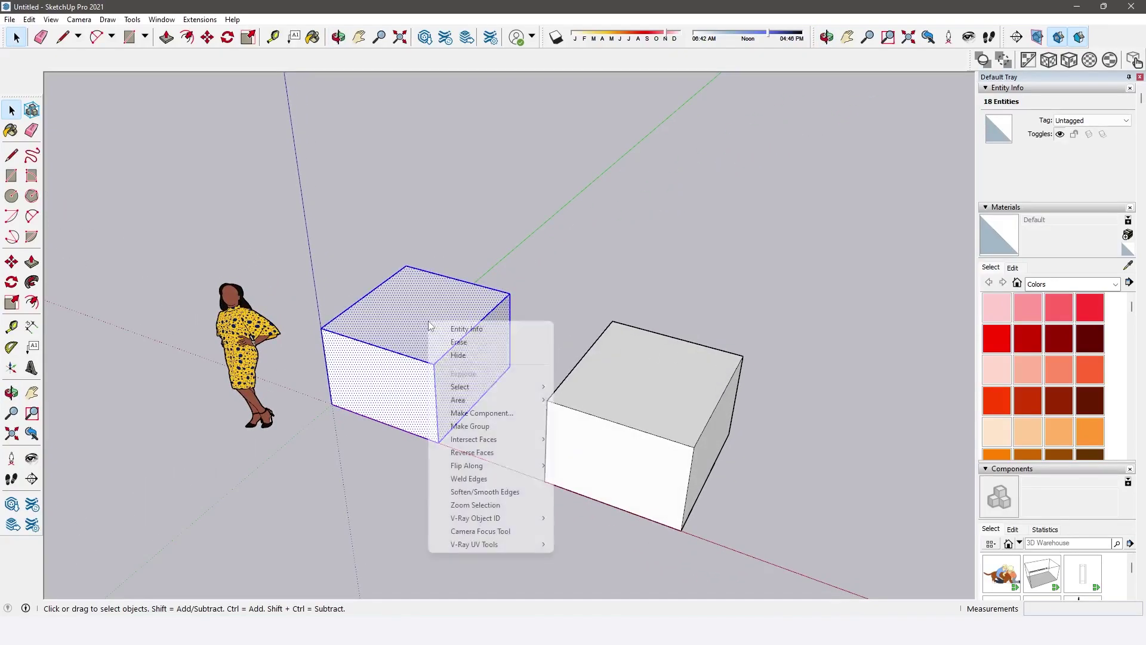
{"action": "left_click", "coordinate": [488, 425]}
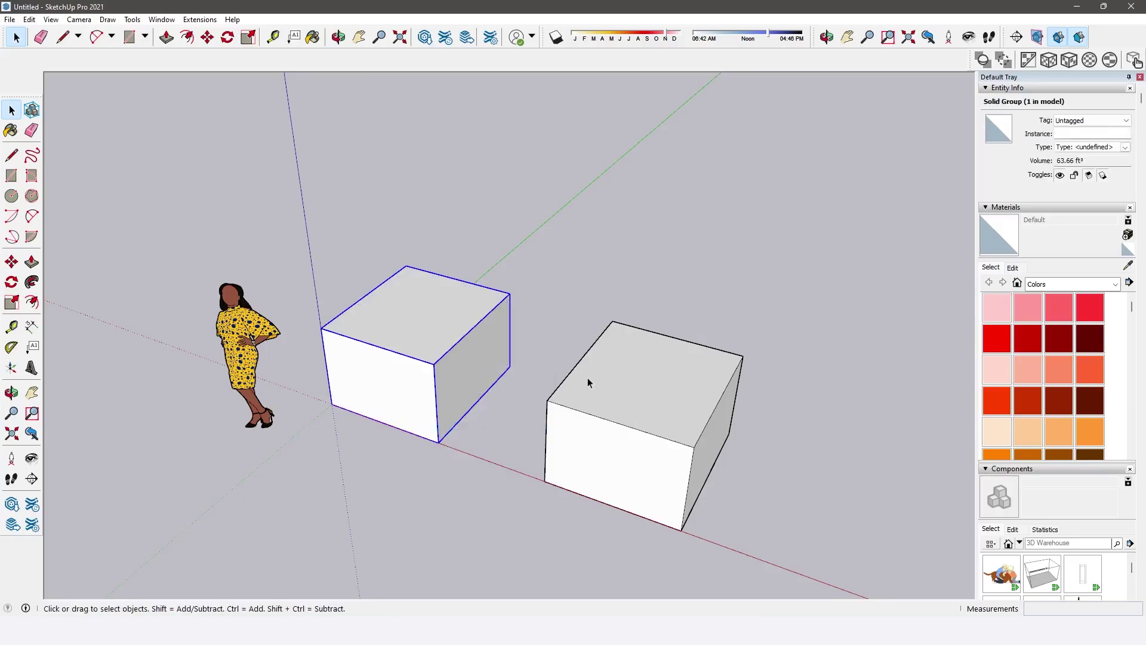
Step: Turn the entire second box, farther along the red axis, into a component with the default settings
{"action": "left_click", "coordinate": [631, 365]}
{"action": "triple_click", "coordinate": [631, 364]}
{"action": "right_click", "coordinate": [632, 364]}
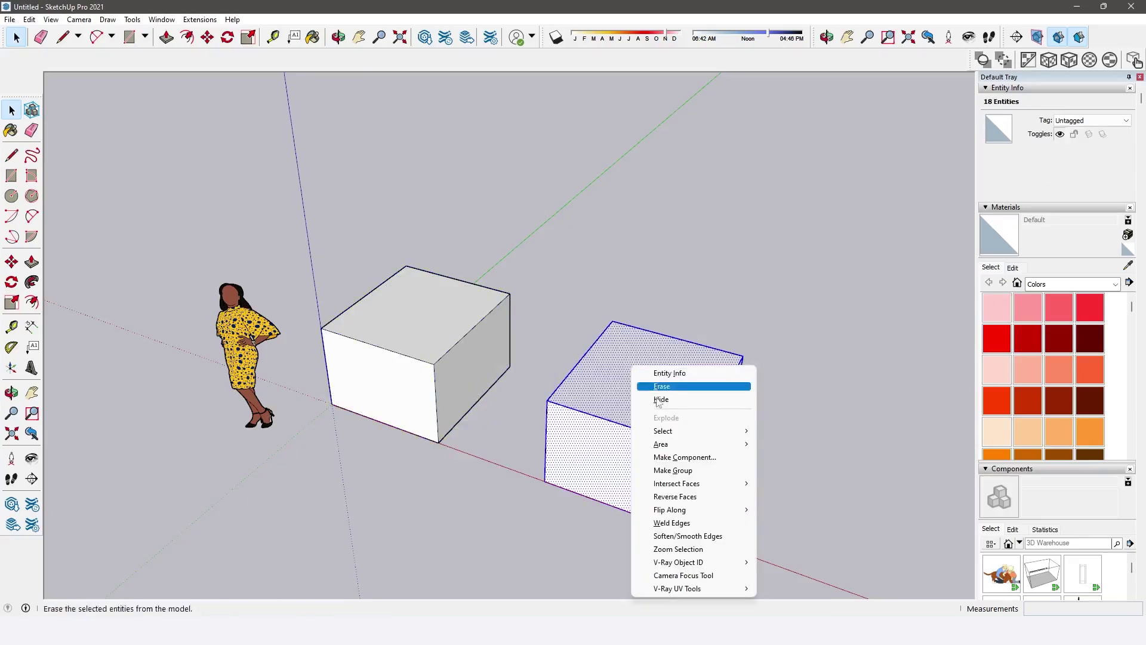
{"action": "left_click", "coordinate": [676, 457]}
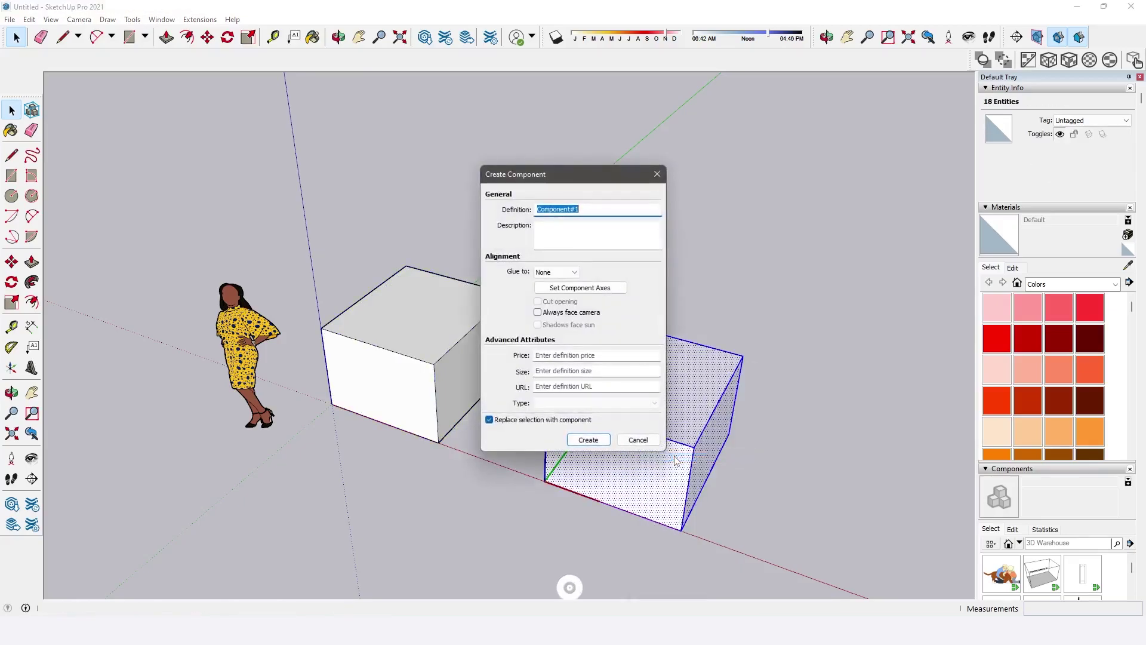
{"action": "left_click", "coordinate": [588, 439]}
Step: Select both the group box and the component box and copy them together along the green axis
{"action": "left_click", "coordinate": [493, 326]}
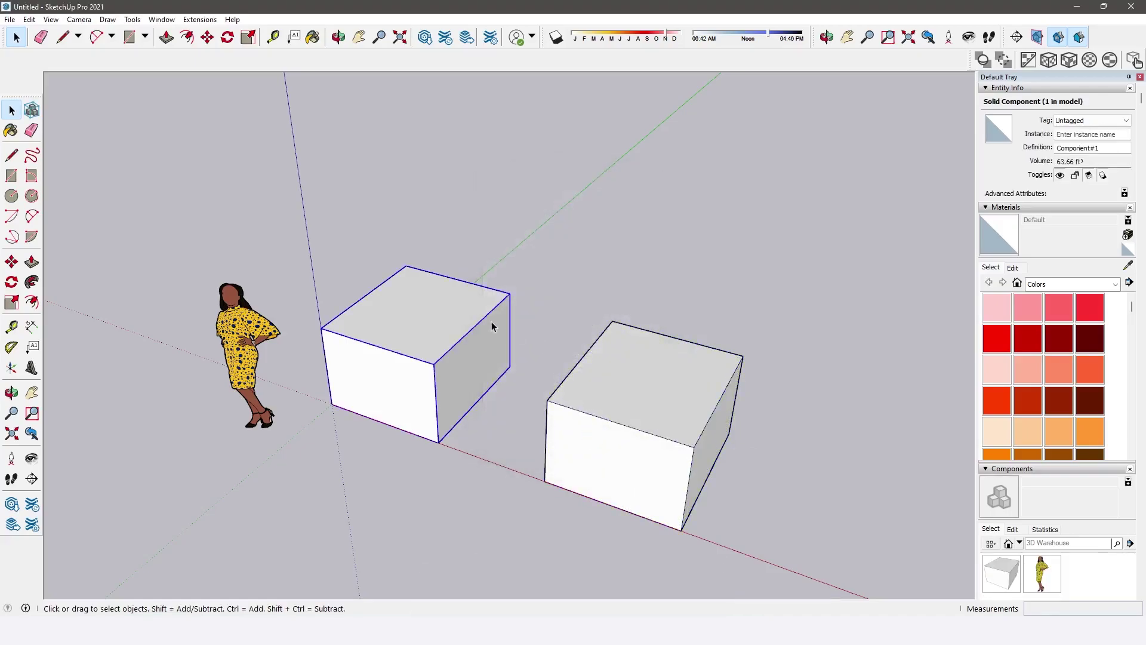
{"action": "left_click", "coordinate": [615, 384], "text": "shift"}
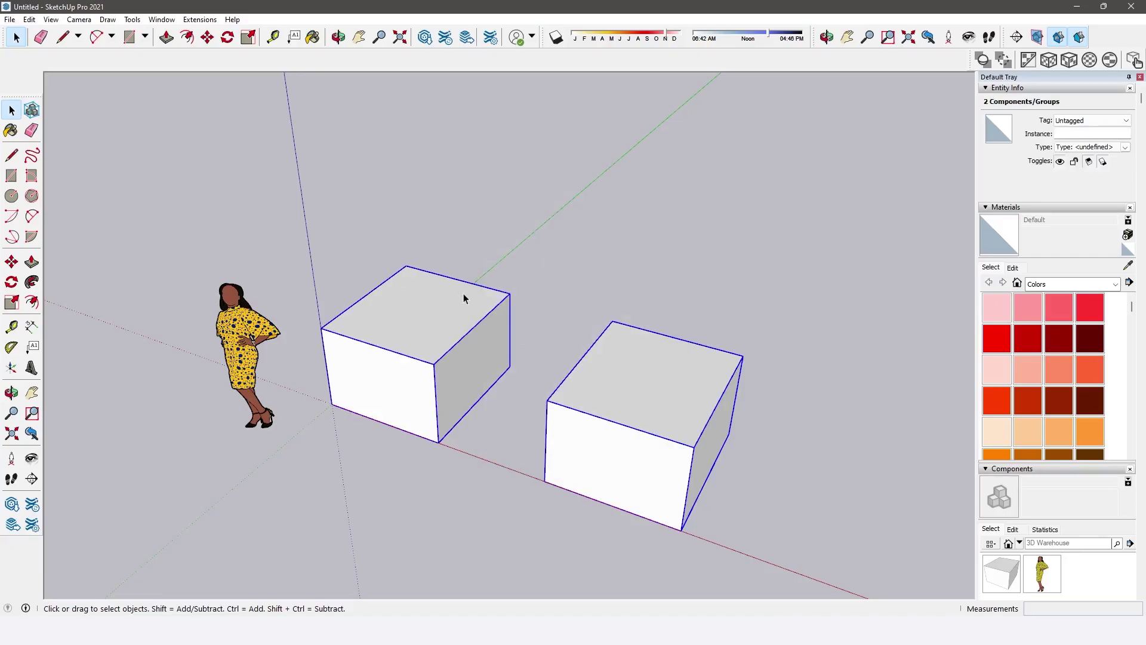
{"action": "key", "text": "m"}
{"action": "left_click", "coordinate": [686, 481]}
{"action": "key", "text": "ctrl"}
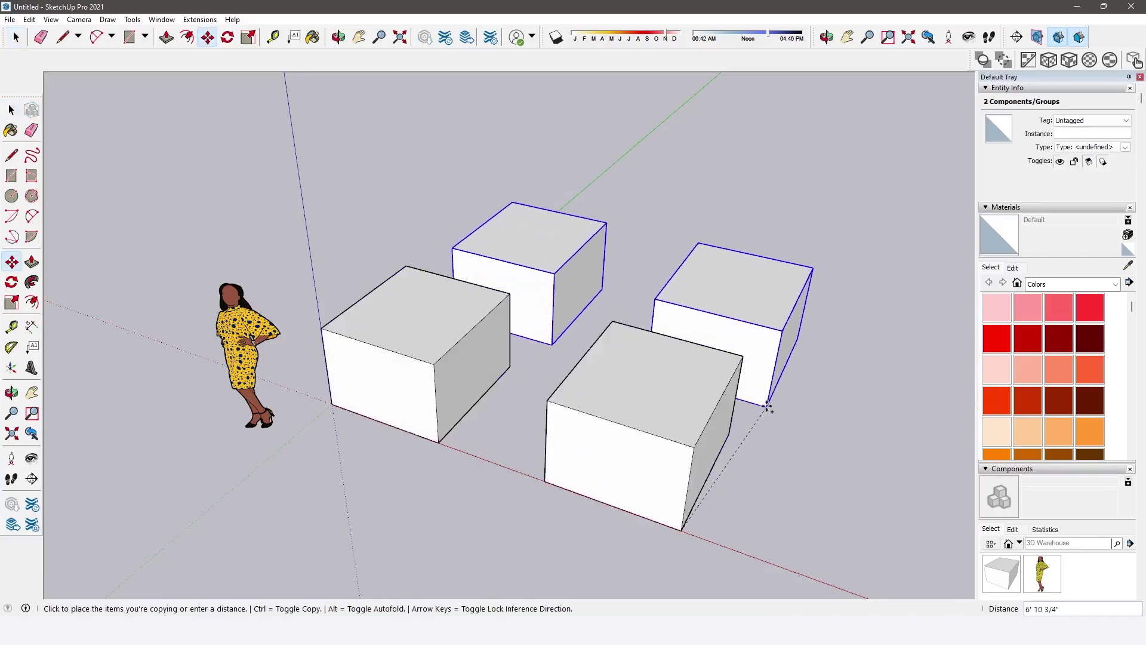
{"action": "left_click", "coordinate": [757, 387]}
Step: Copy the second pair of boxes about 9' 2 1/4" farther along the green axis and clear the selection
{"action": "left_click", "coordinate": [757, 387]}
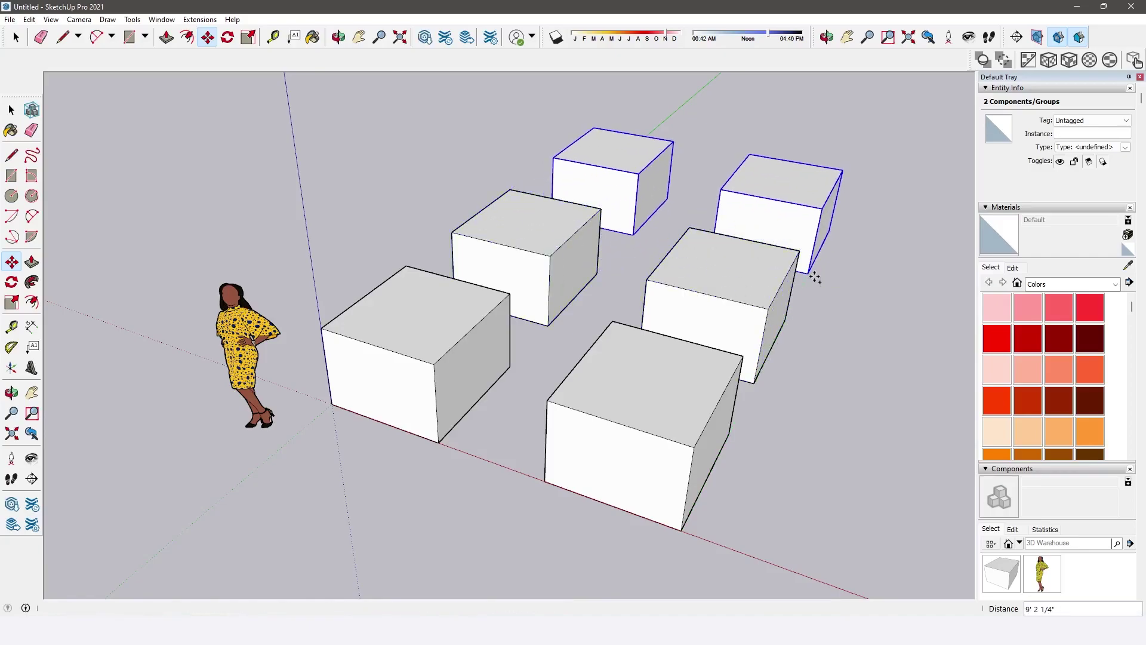
{"action": "left_click", "coordinate": [814, 274]}
{"action": "left_click", "coordinate": [11, 109]}
{"action": "left_click", "coordinate": [261, 157]}
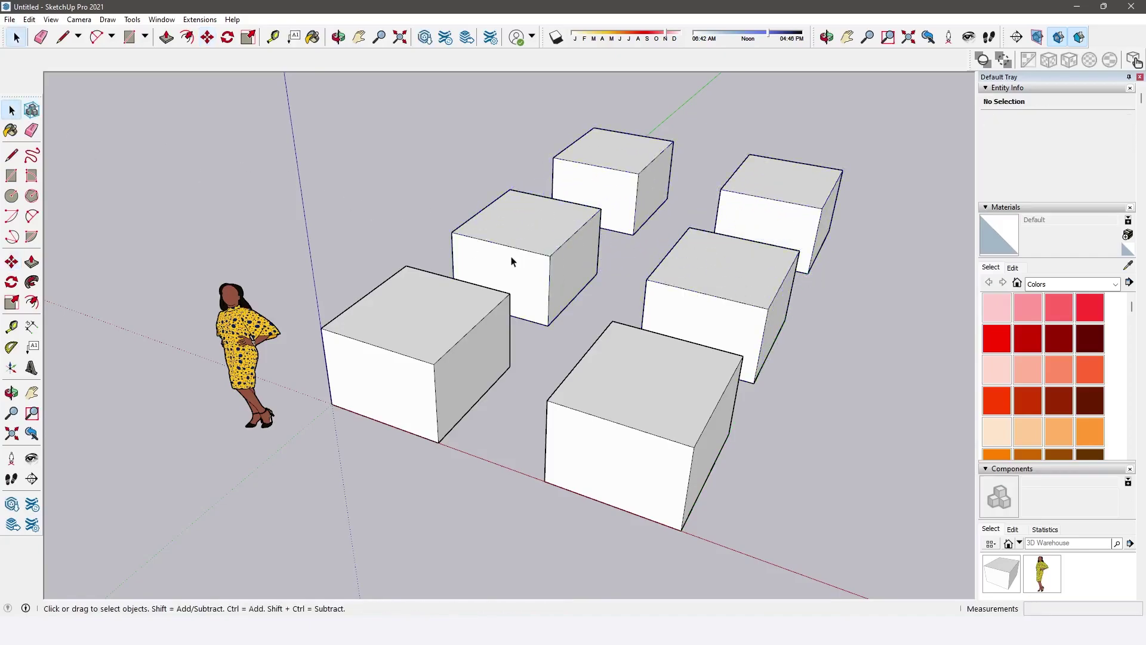
Step: Open the group box at the origin, pull its top face up about 2' 2 9/16" with Push/Pull, and close the group
{"action": "double_click", "coordinate": [435, 332]}
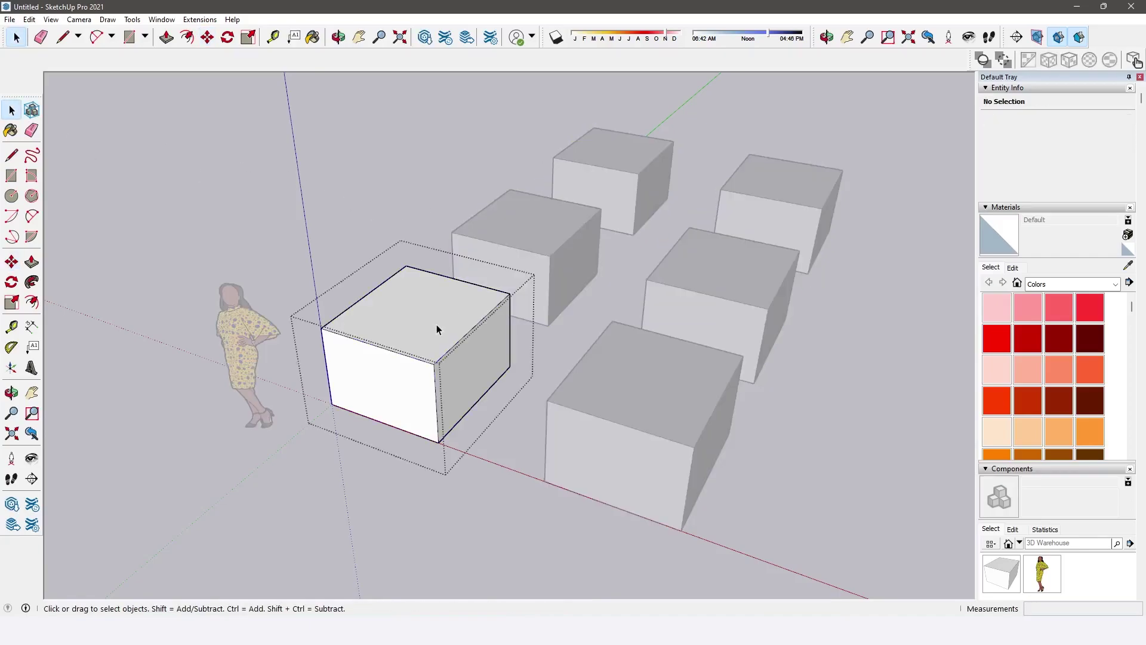
{"action": "key", "text": "p"}
{"action": "left_click", "coordinate": [442, 333]}
{"action": "left_click", "coordinate": [444, 272]}
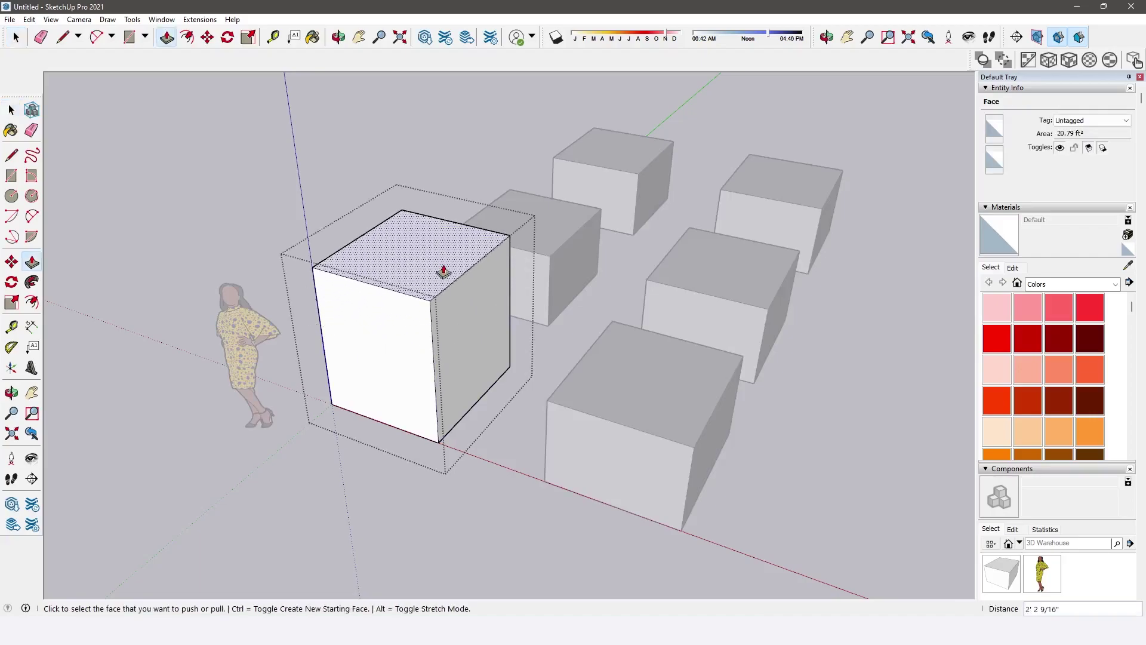
{"action": "key", "text": "space"}
{"action": "left_click", "coordinate": [272, 194]}
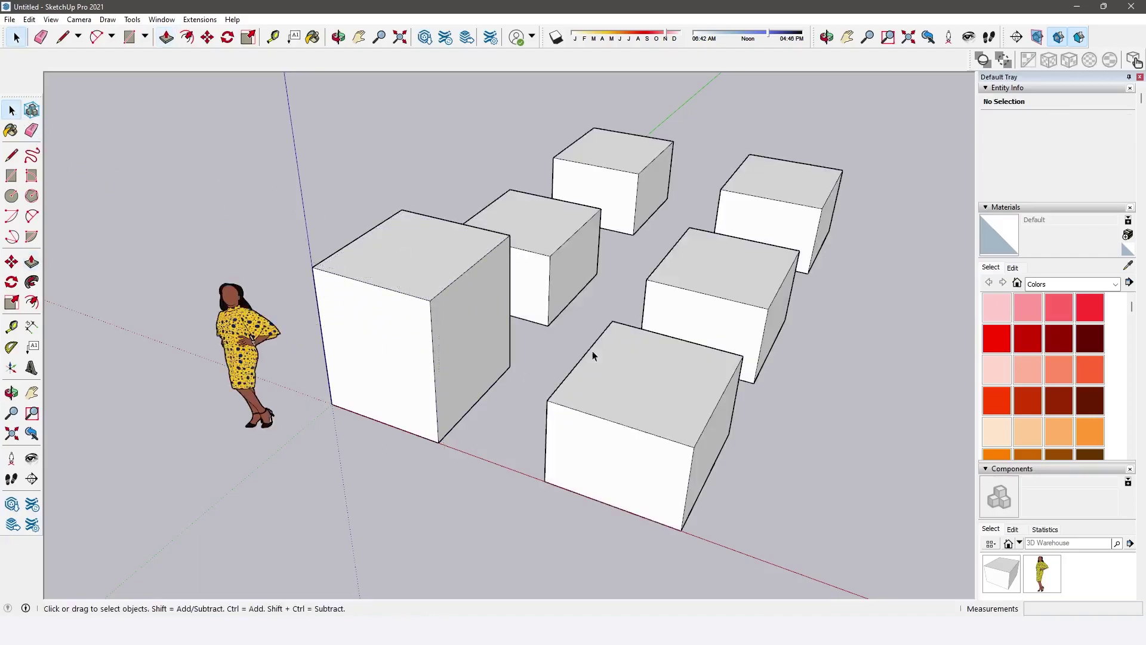
Step: Open the front component box for editing and Push/Pull its top face up and back down to slightly above its original height
{"action": "double_click", "coordinate": [657, 365]}
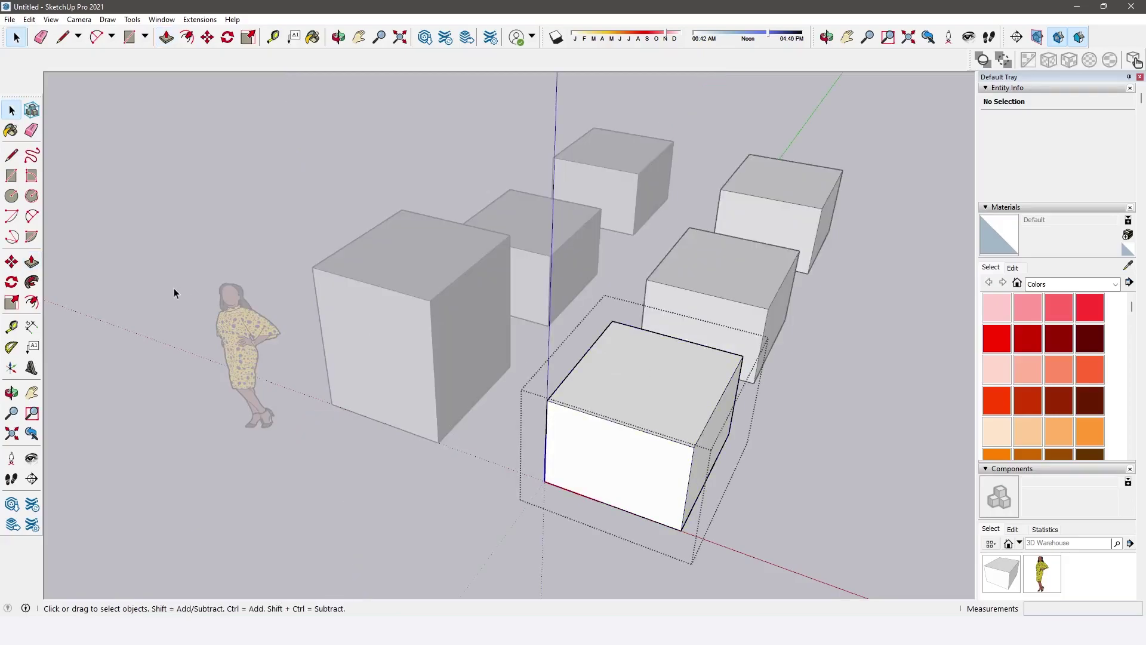
{"action": "left_click", "coordinate": [32, 262]}
{"action": "left_click", "coordinate": [683, 399]}
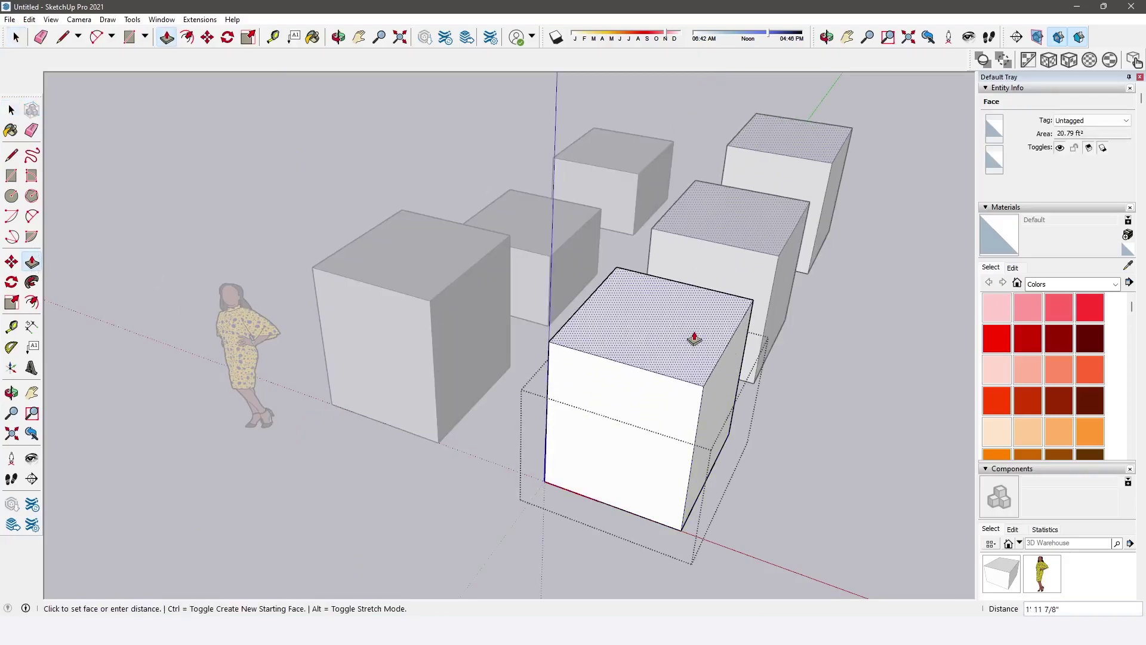
{"action": "left_click", "coordinate": [692, 338]}
{"action": "left_click", "coordinate": [657, 384]}
{"action": "left_click", "coordinate": [657, 404]}
Step: Offset the component's top face edges inward about 11 7/8"
{"action": "key", "text": "f"}
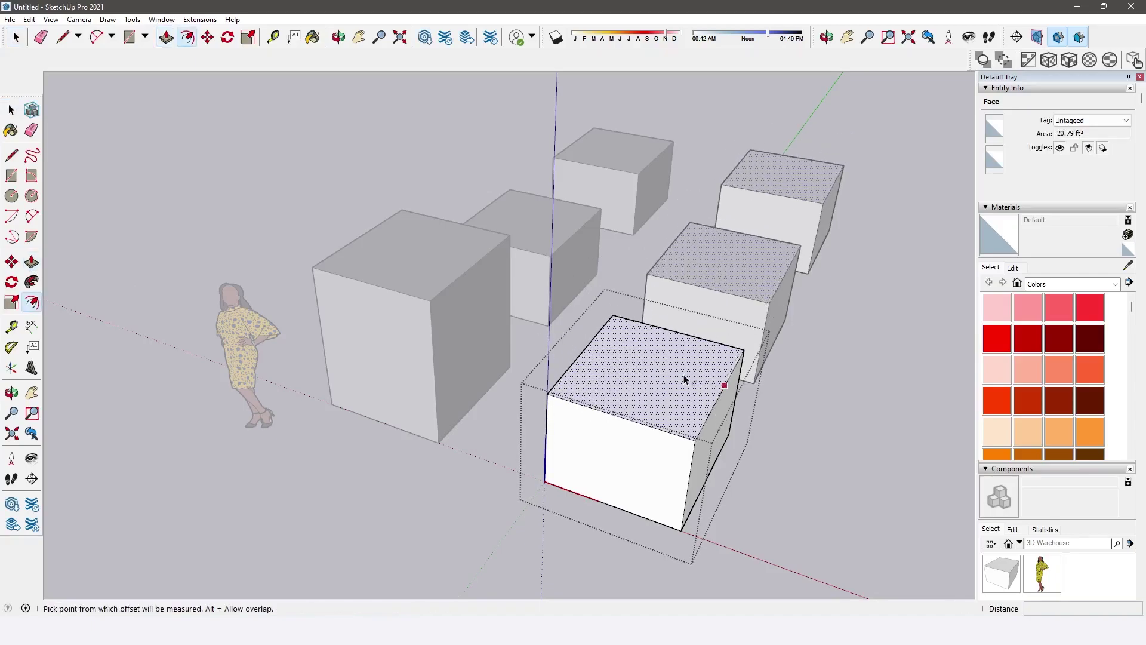
{"action": "left_click", "coordinate": [684, 379]}
{"action": "left_click", "coordinate": [685, 386]}
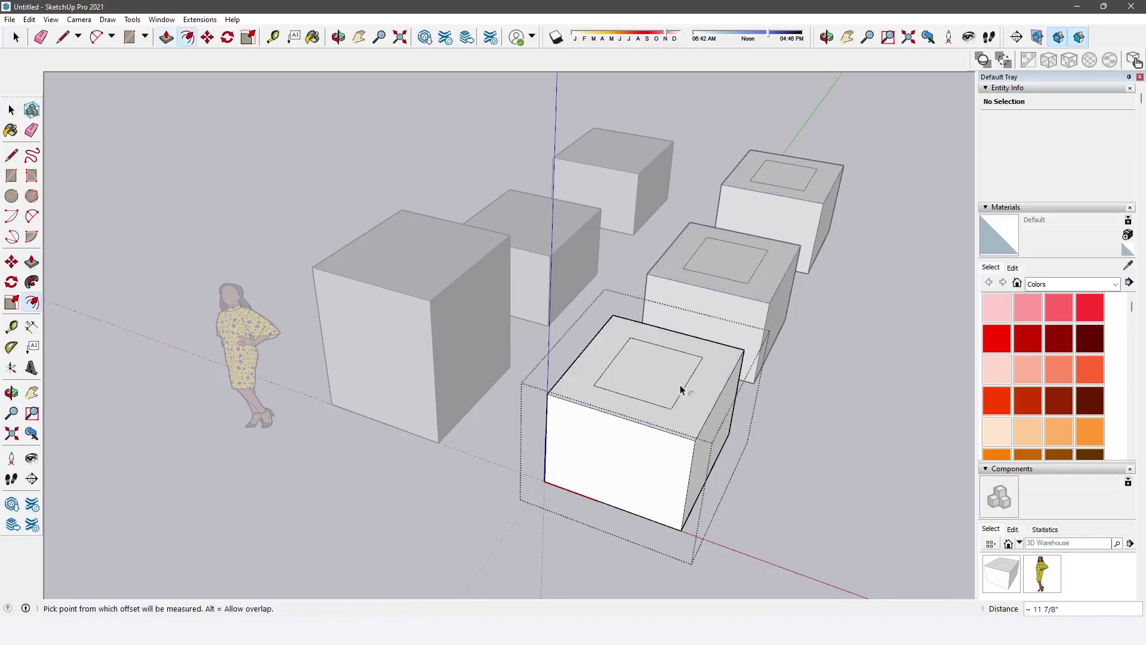
Step: Pull the component's inner top face up about 1' 5 3/16" with Push/Pull and close the component
{"action": "key", "text": "p"}
{"action": "left_click", "coordinate": [668, 386]}
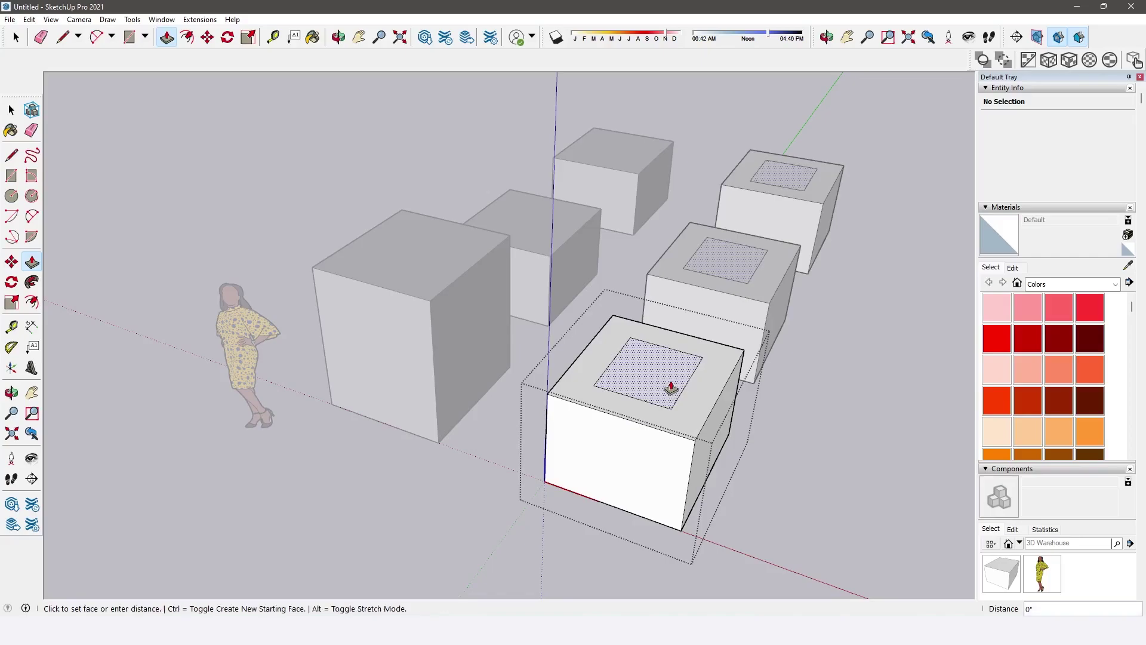
{"action": "left_click", "coordinate": [671, 345]}
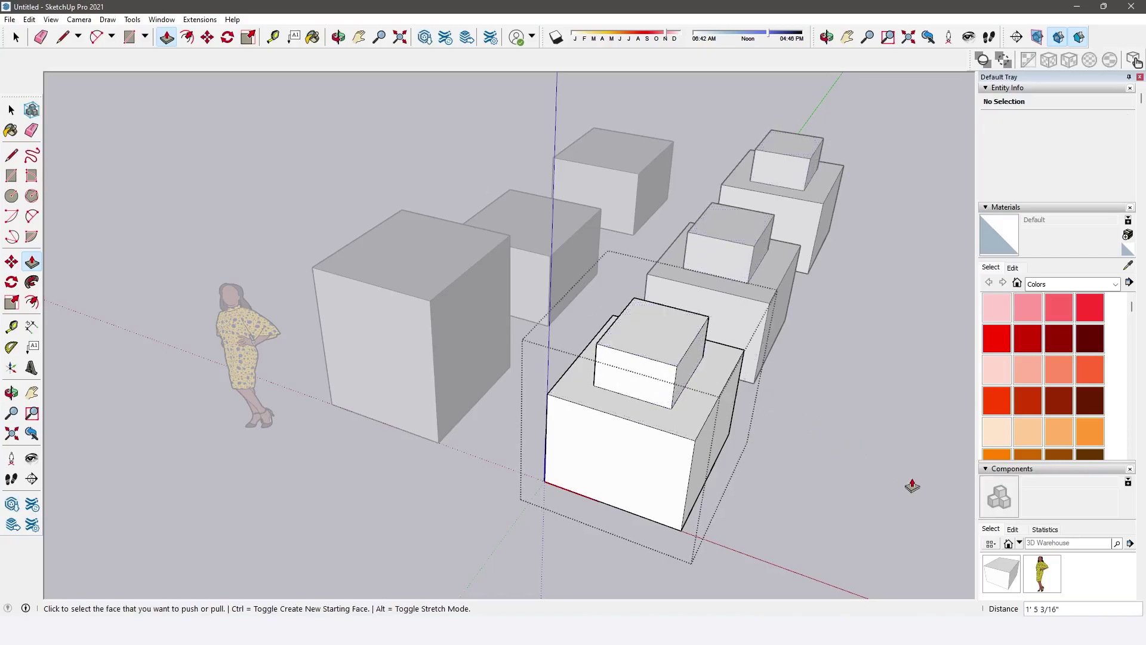
{"action": "key", "text": "space"}
{"action": "left_click", "coordinate": [252, 198]}
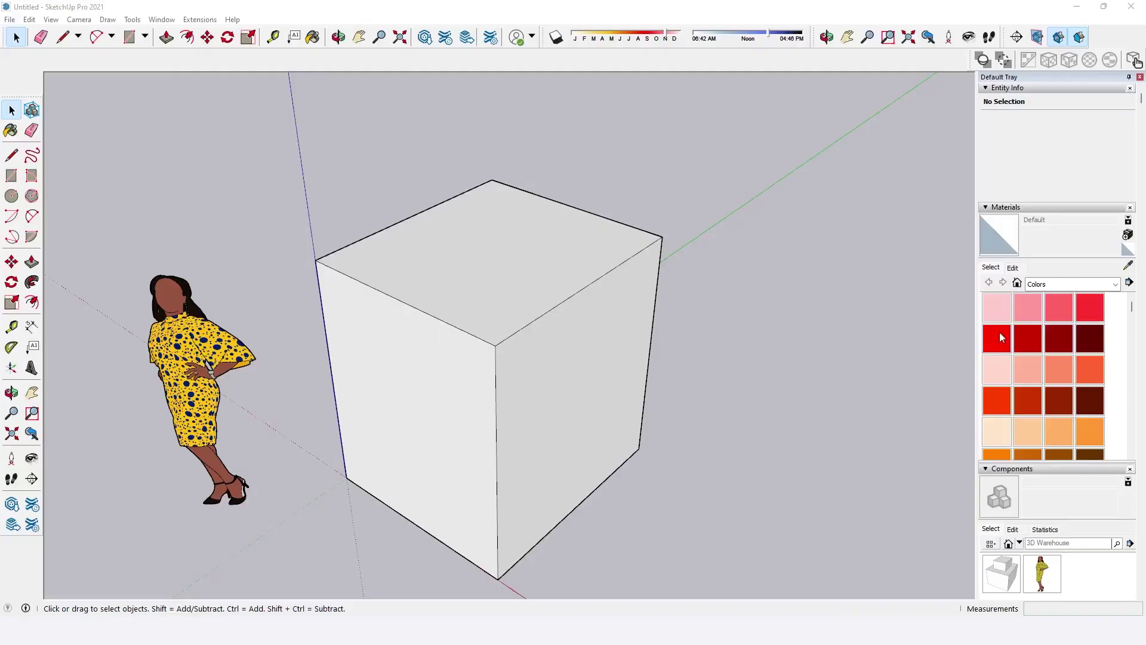
Step: Draw two crossing lines on the box's top face, parallel to its edges, dividing it into four parts
{"action": "left_click", "coordinate": [17, 160]}
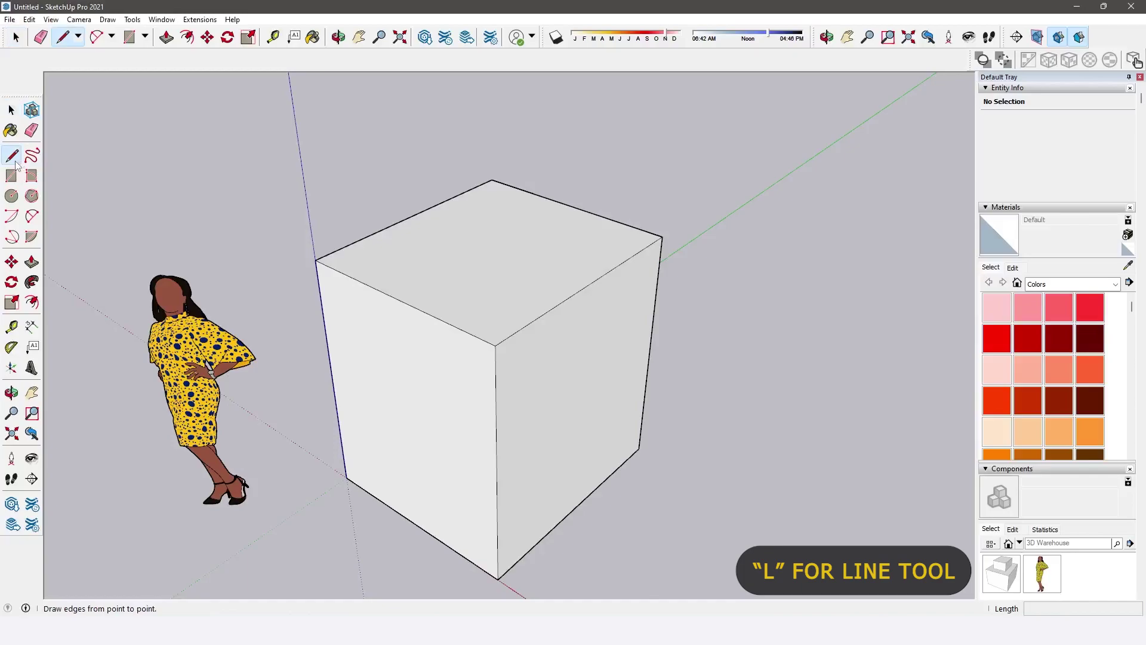
{"action": "left_click", "coordinate": [397, 298]}
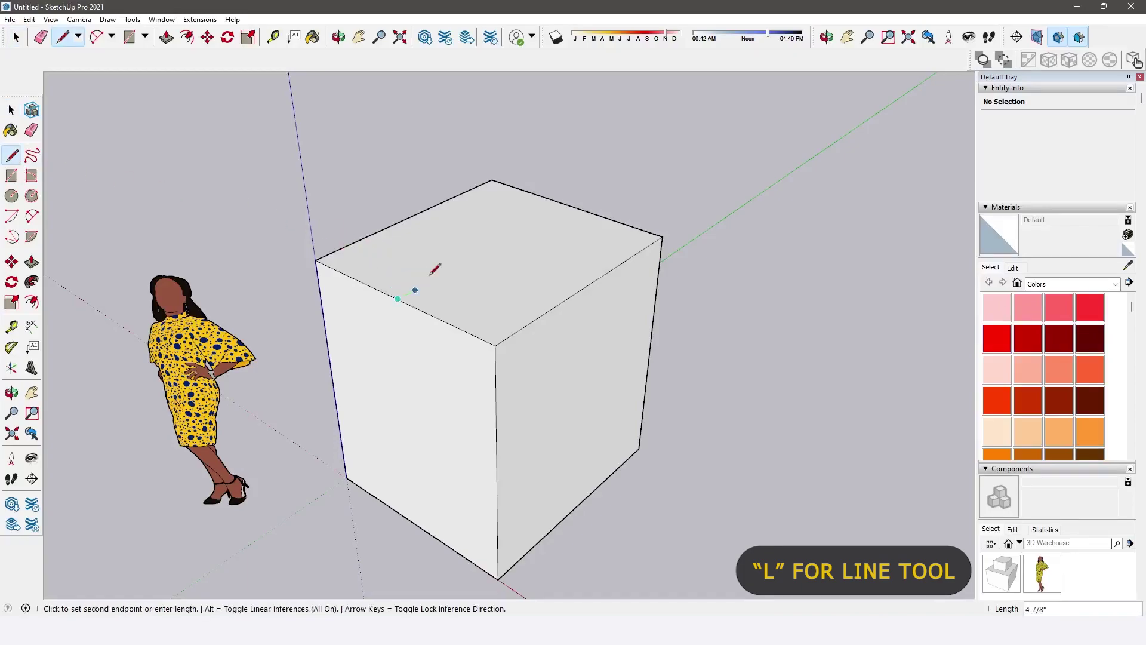
{"action": "left_click", "coordinate": [571, 206]}
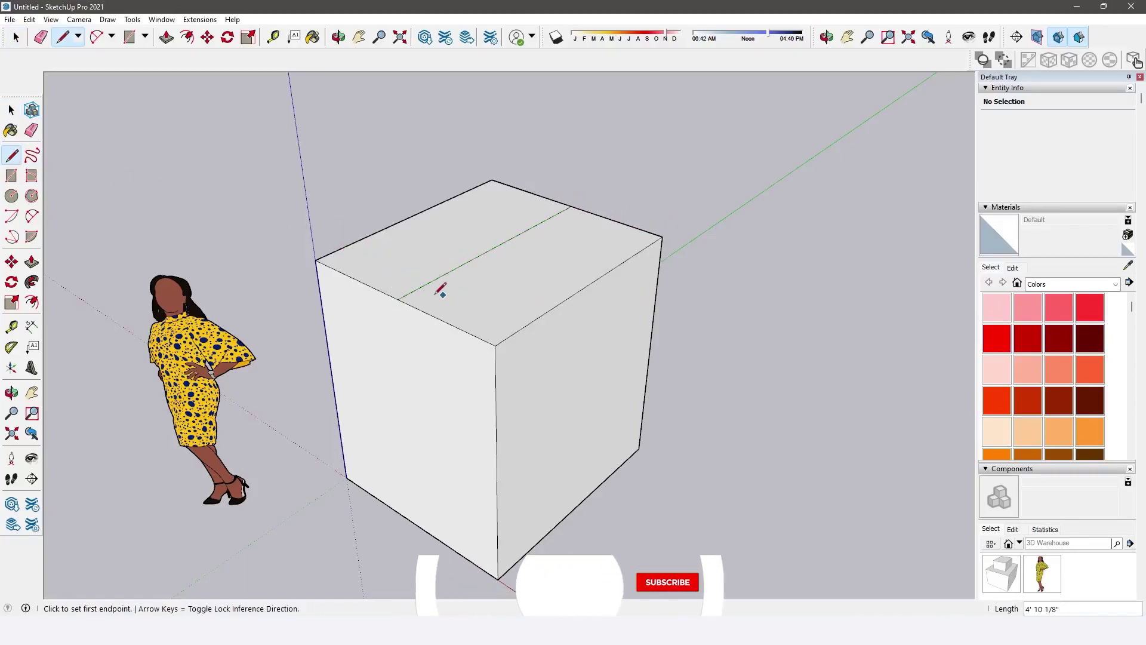
{"action": "left_click", "coordinate": [421, 212]}
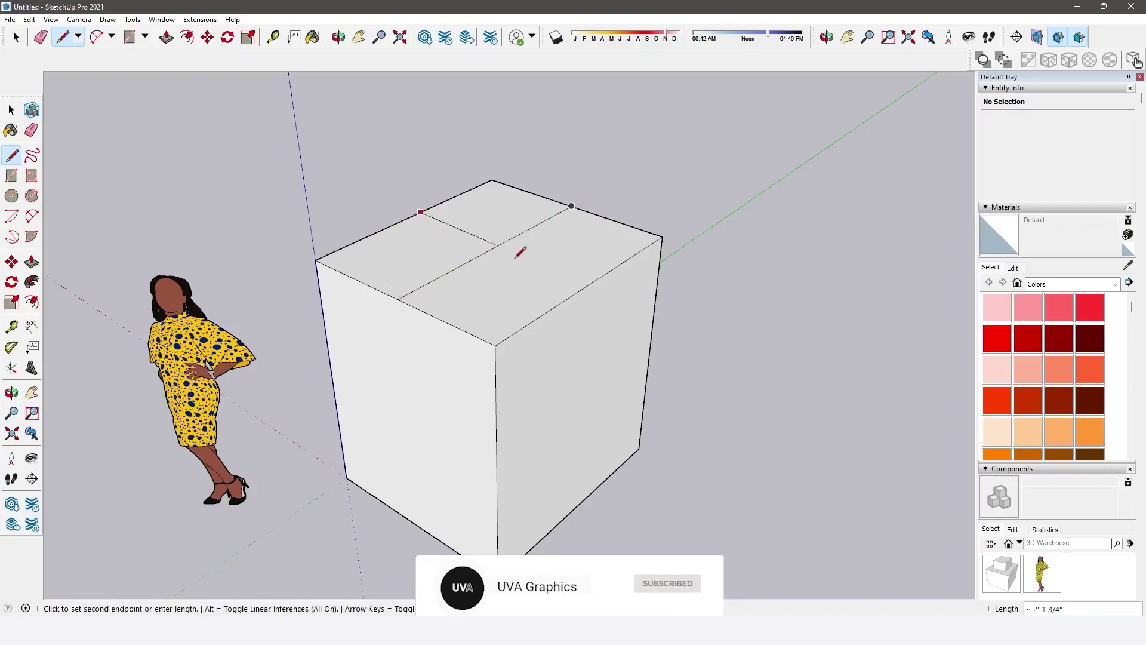
{"action": "left_click", "coordinate": [596, 280]}
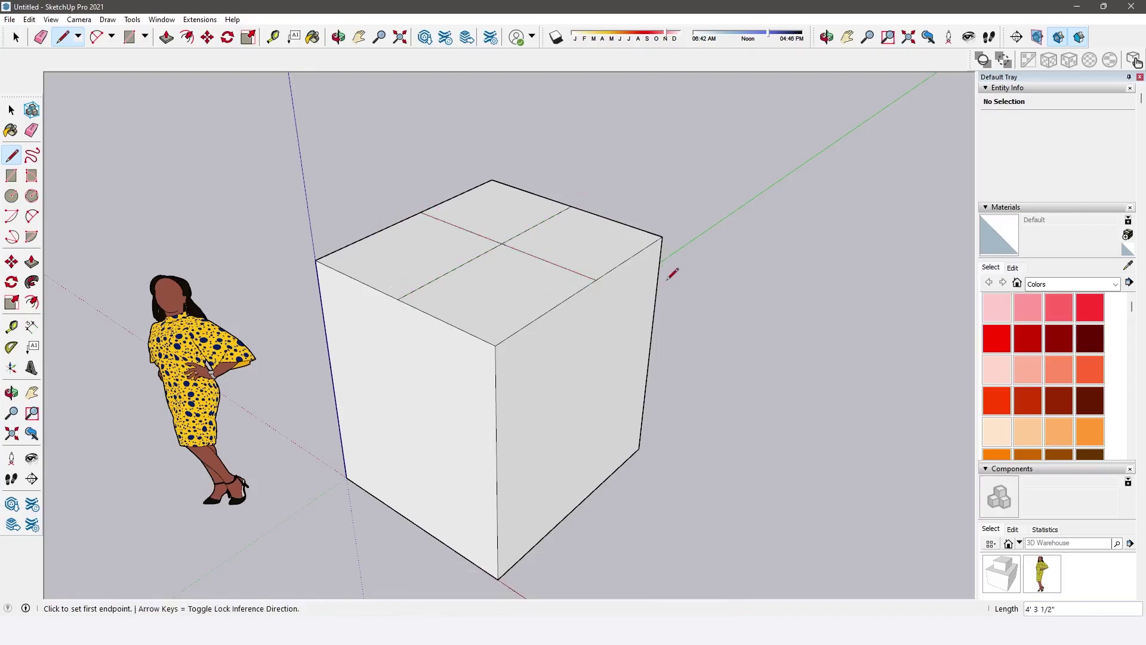
Step: Draw an arc on the top face between the two edges meeting at the front corner, rounding that corner
{"action": "left_click", "coordinate": [31, 216]}
{"action": "left_click", "coordinate": [453, 326]}
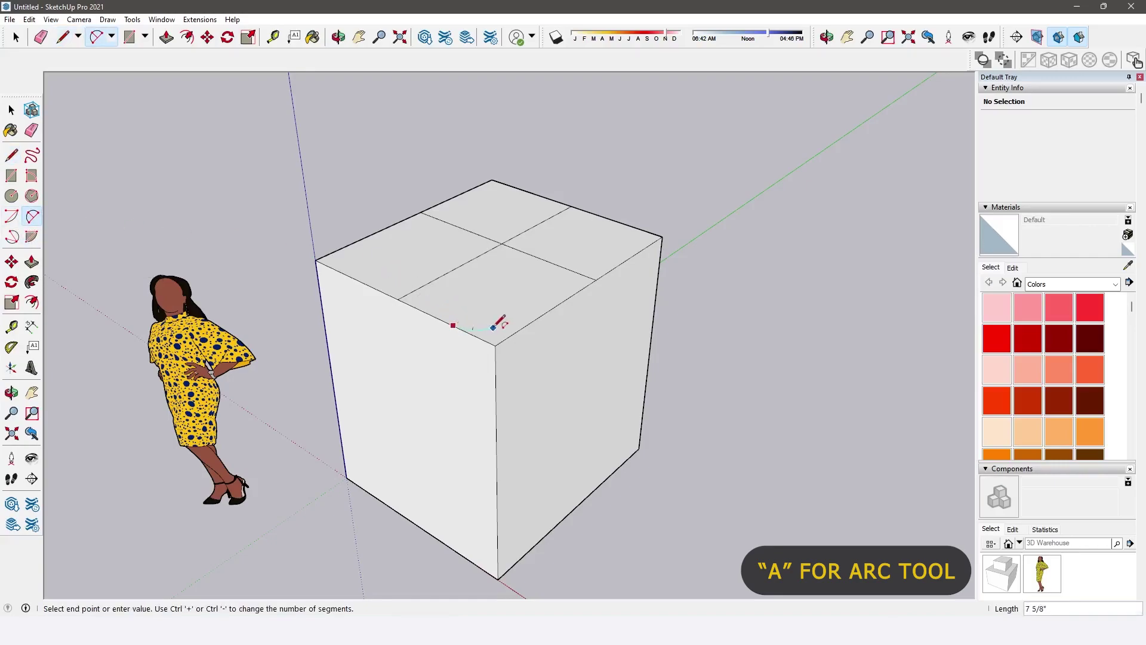
{"action": "left_click", "coordinate": [532, 321]}
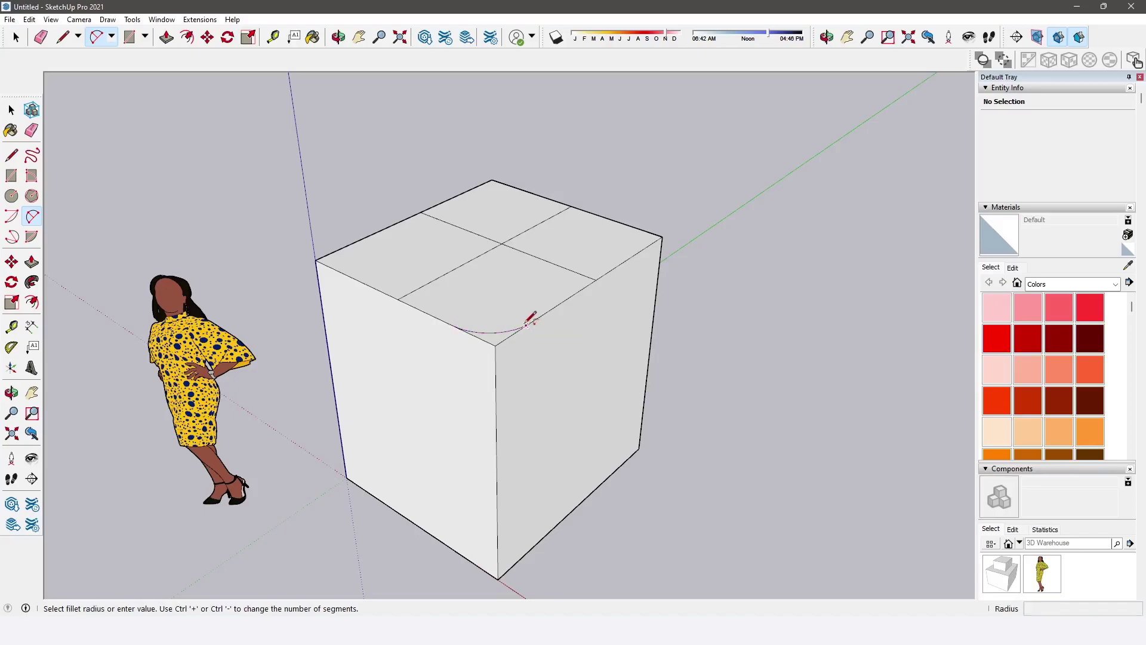
{"action": "left_click", "coordinate": [79, 260]}
Step: Push the corner face outside the arc down about 5' 3 5/16" to the base, cutting the box's front corner round
{"action": "key", "text": "p"}
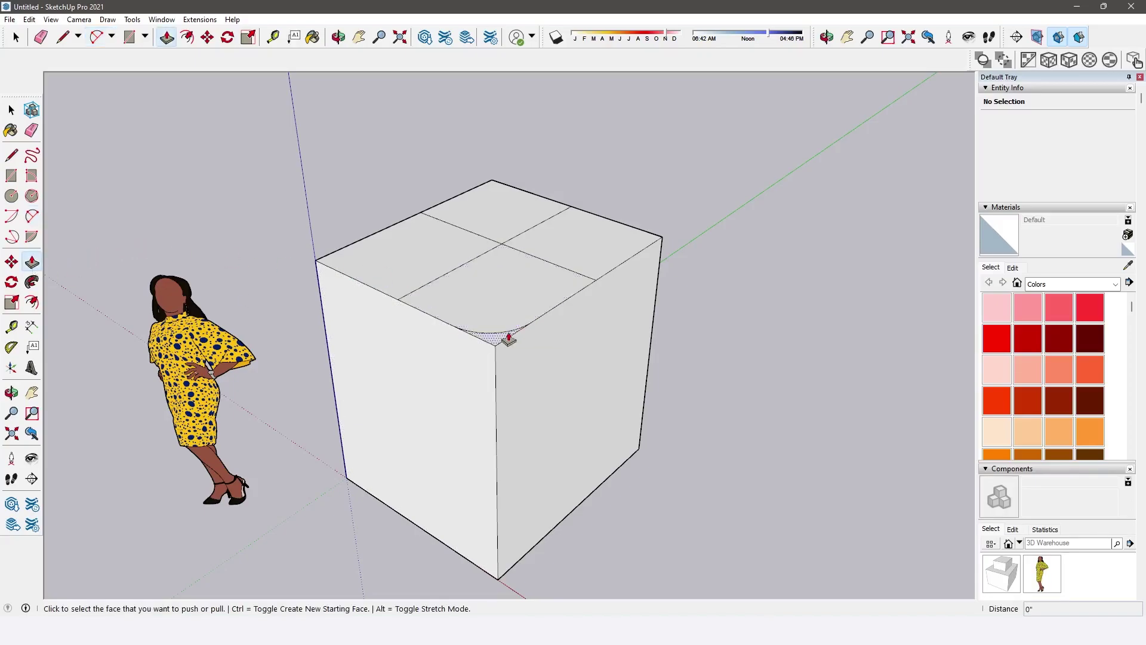
{"action": "left_click", "coordinate": [507, 335]}
{"action": "left_click", "coordinate": [511, 583]}
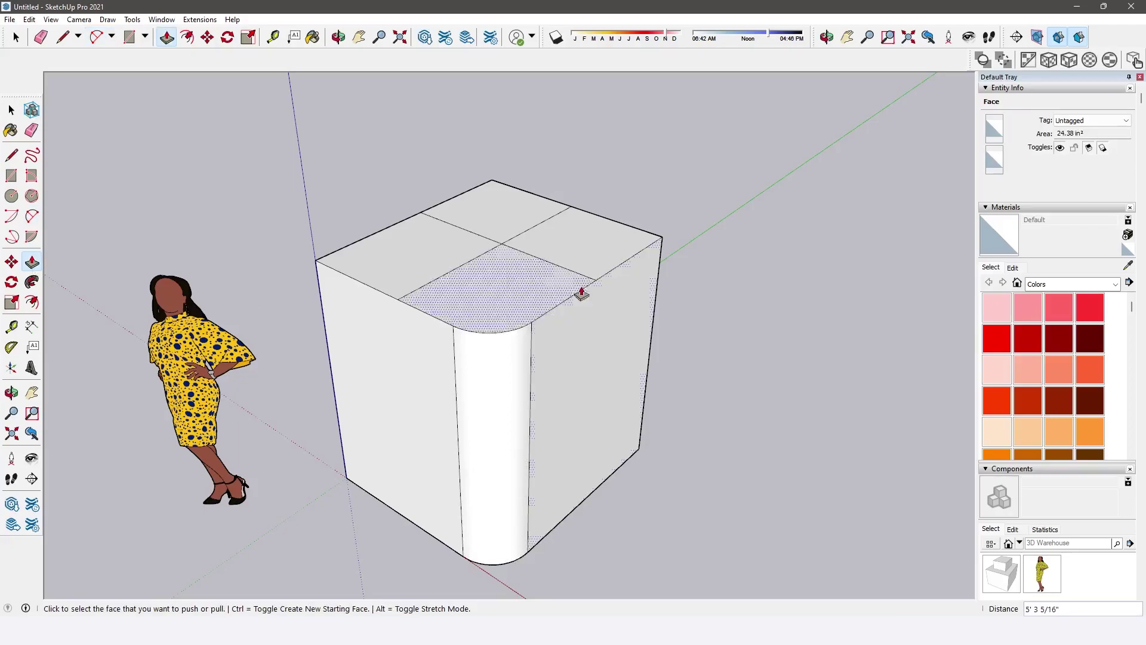
{"action": "left_click", "coordinate": [581, 292]}
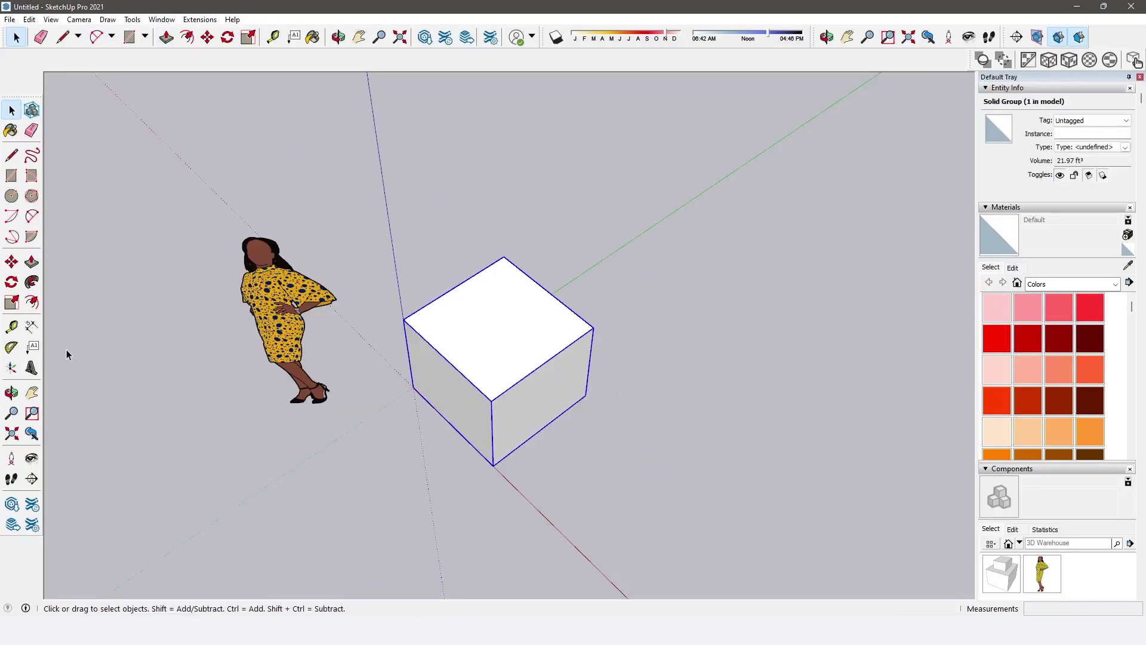
Step: Move the selected box group out along the green axis and back to near the origin
{"action": "left_click", "coordinate": [11, 262]}
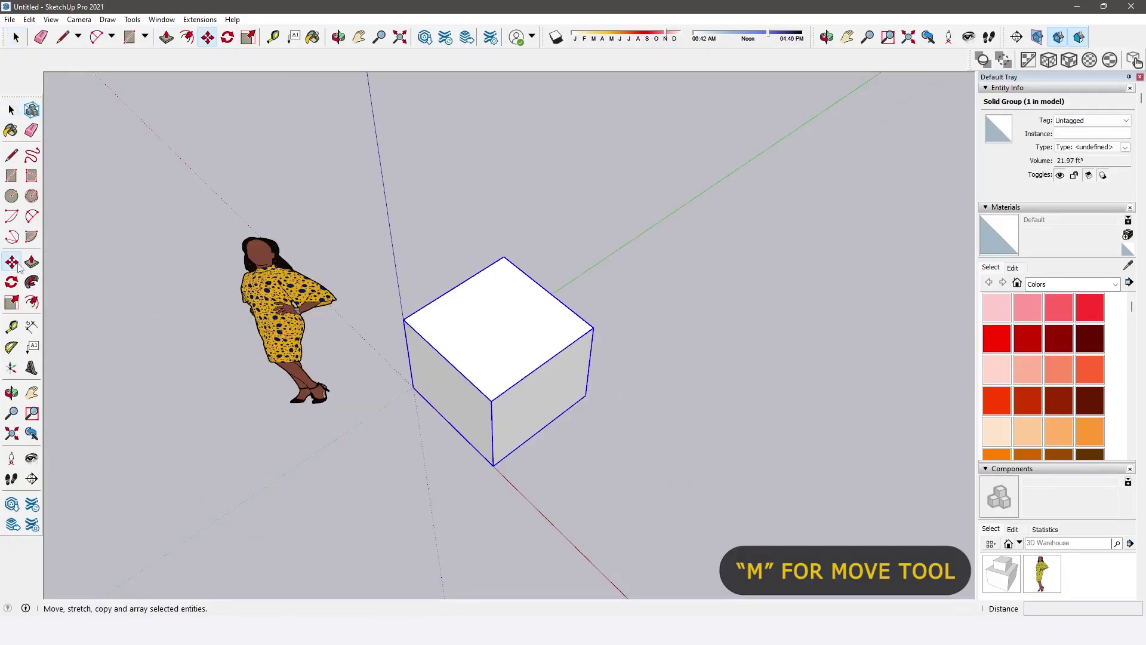
{"action": "left_click", "coordinate": [464, 390]}
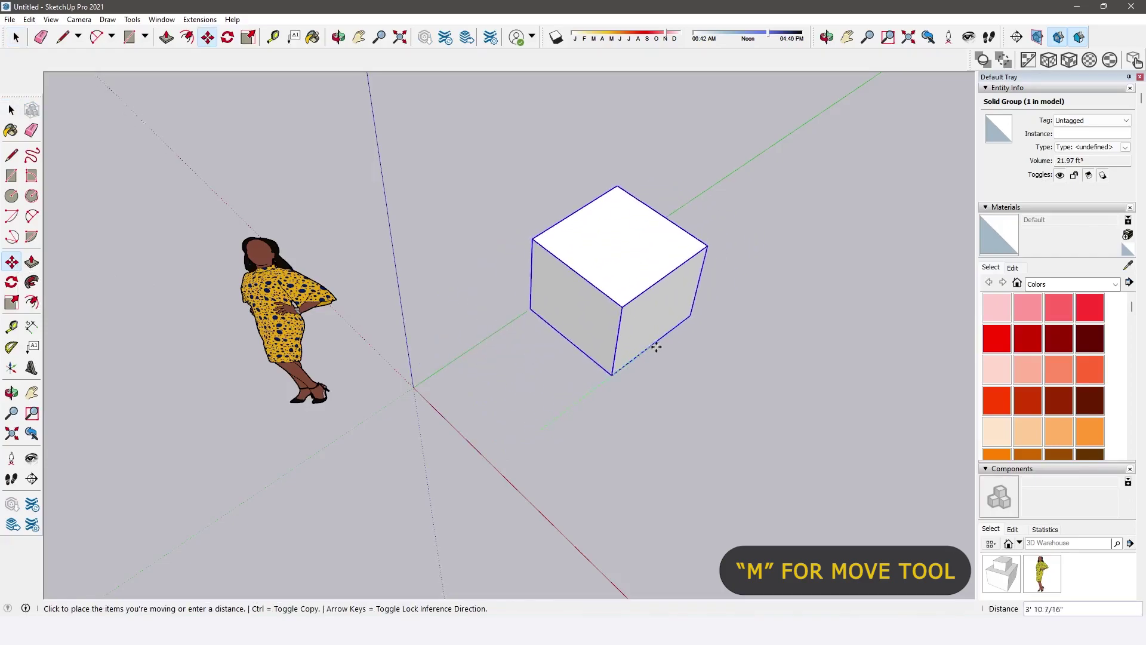
{"action": "left_click", "coordinate": [677, 328]}
{"action": "left_click", "coordinate": [659, 340]}
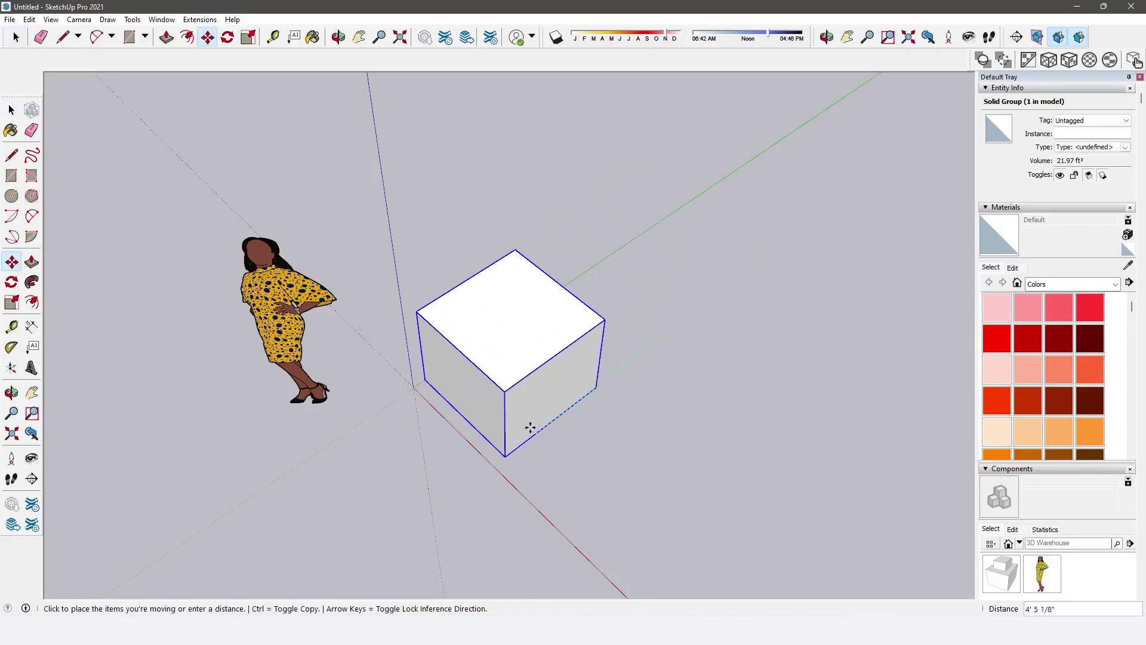
{"action": "left_click", "coordinate": [532, 428]}
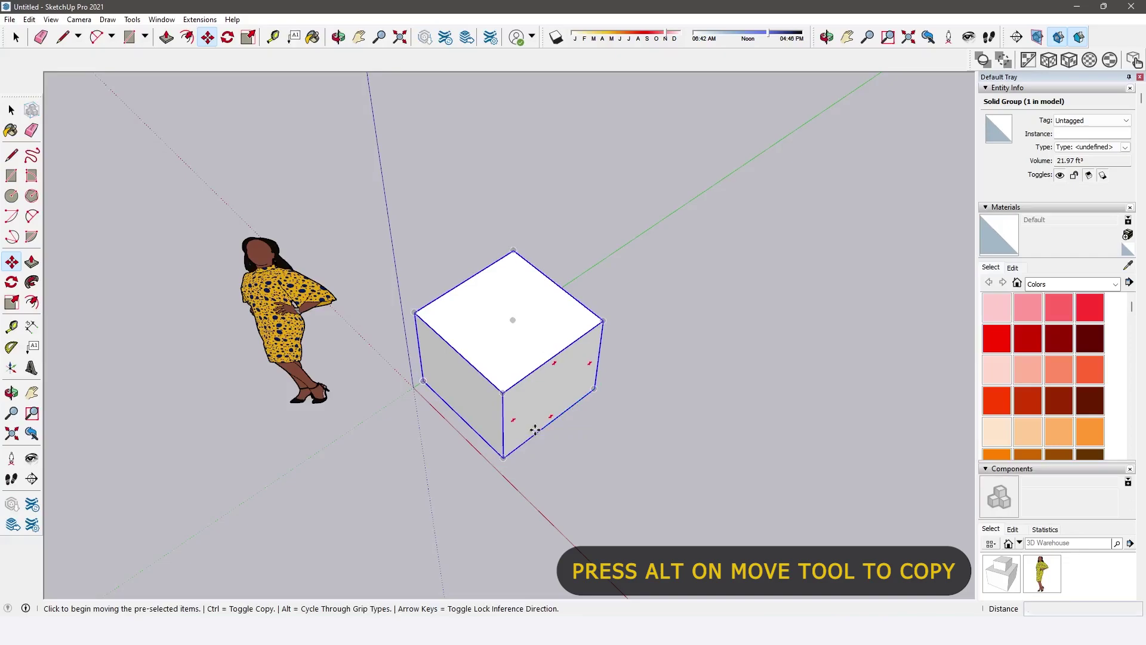
Step: Copy the box group about 4' 6 3/4" along the green axis with the Move tool and clear the selection
{"action": "key", "text": "ctrl"}
{"action": "left_click", "coordinate": [535, 429]}
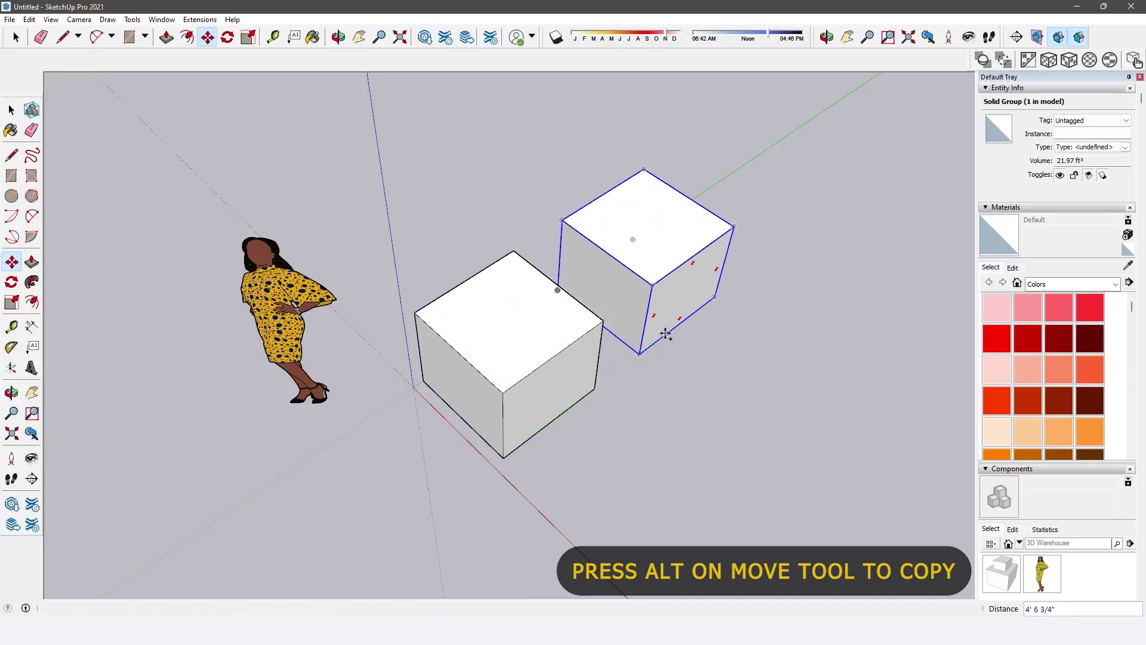
{"action": "left_click", "coordinate": [666, 334]}
{"action": "left_click", "coordinate": [11, 110]}
{"action": "left_click", "coordinate": [334, 191]}
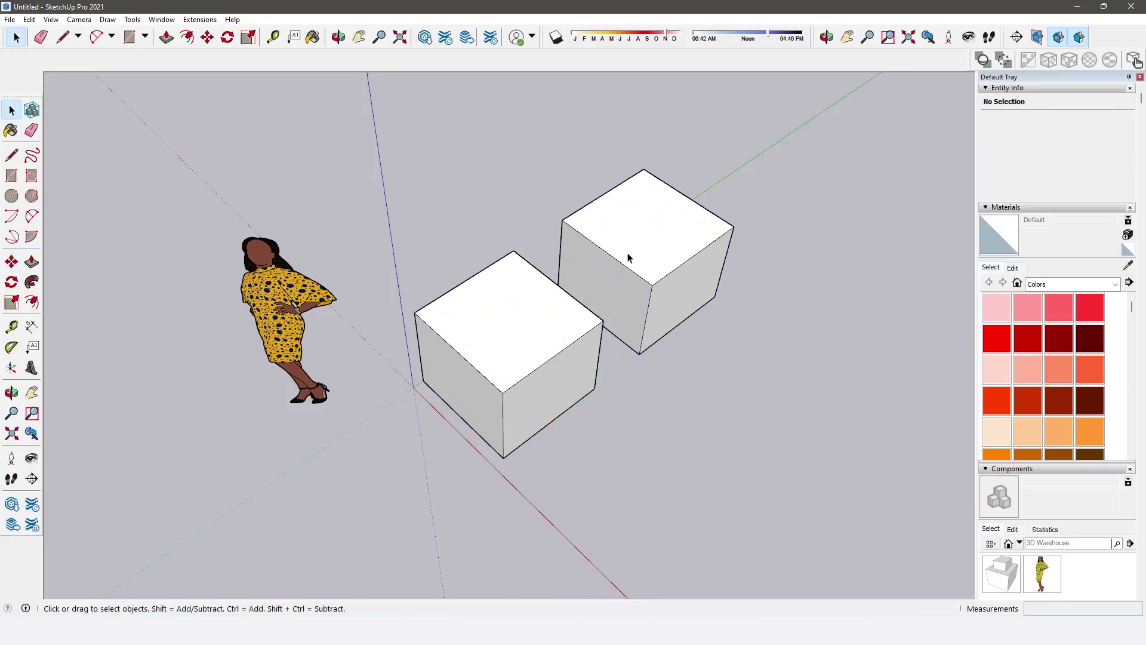
Step: Rotate the front box with the Rotate tool around a centre point picked on its top face
{"action": "left_click", "coordinate": [11, 282]}
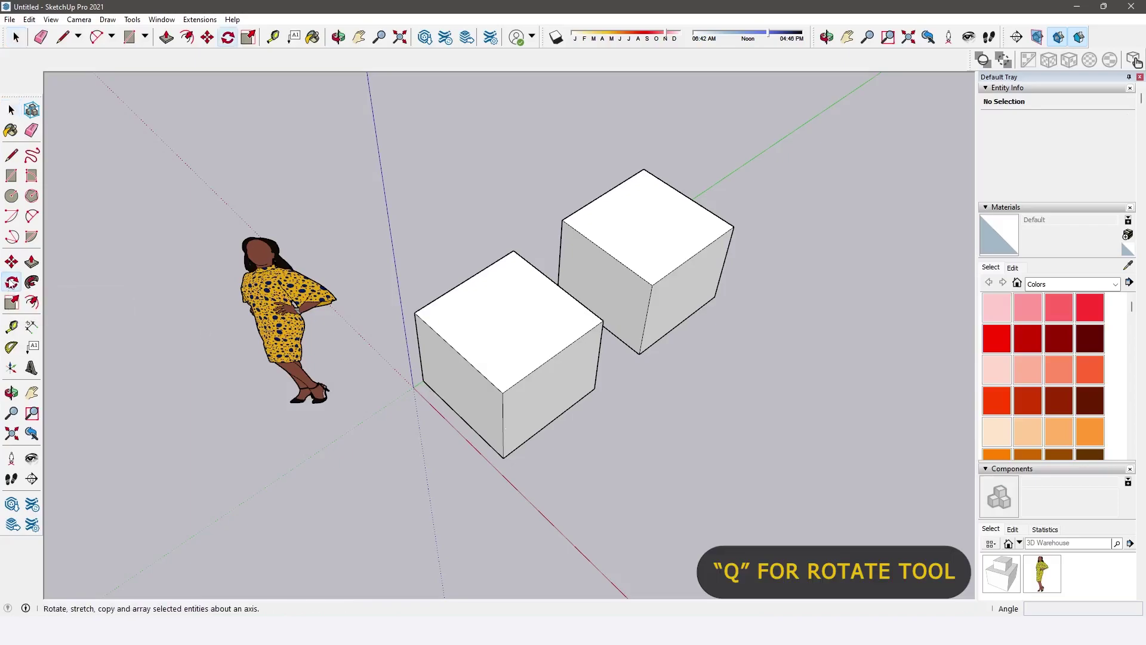
{"action": "left_click", "coordinate": [521, 328]}
{"action": "left_click", "coordinate": [563, 316]}
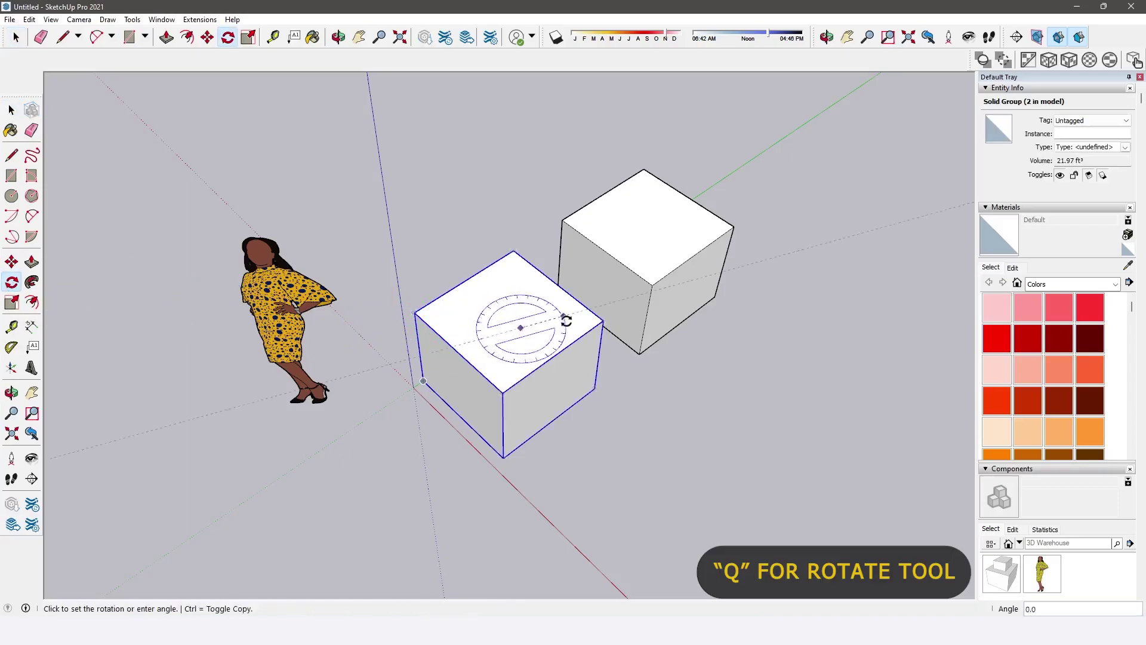
{"action": "left_click", "coordinate": [515, 282]}
{"action": "left_click", "coordinate": [539, 387]}
{"action": "left_click", "coordinate": [599, 365]}
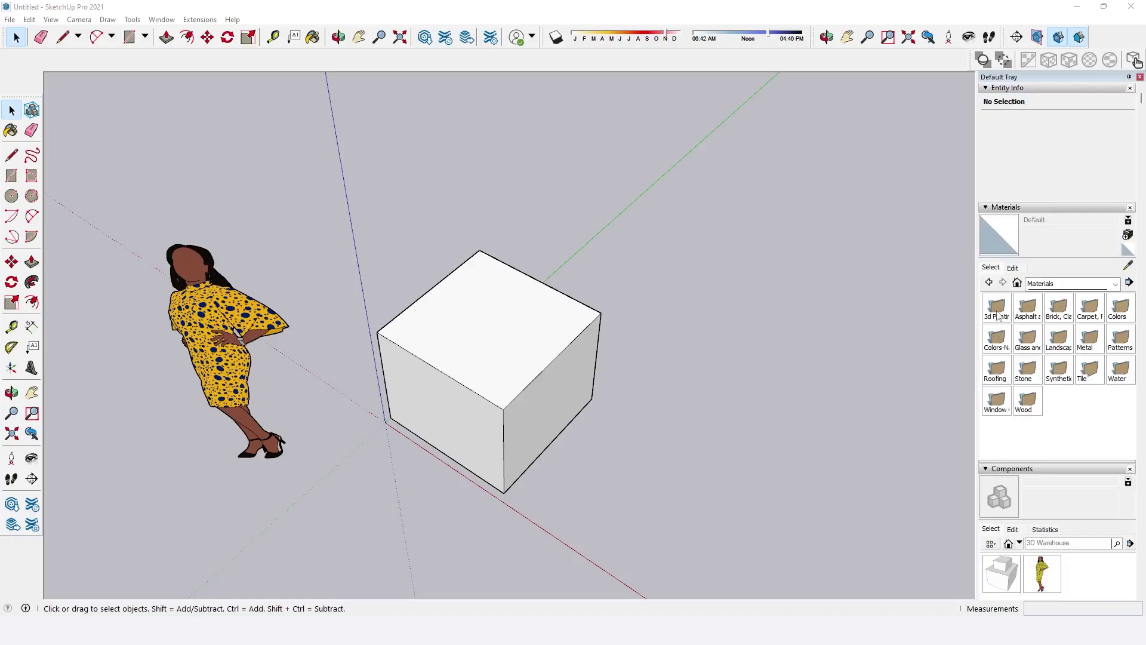
Step: Paint the box group with Granite Brown and then with Carrera Marble from the Stone materials
{"action": "left_click", "coordinate": [1060, 284]}
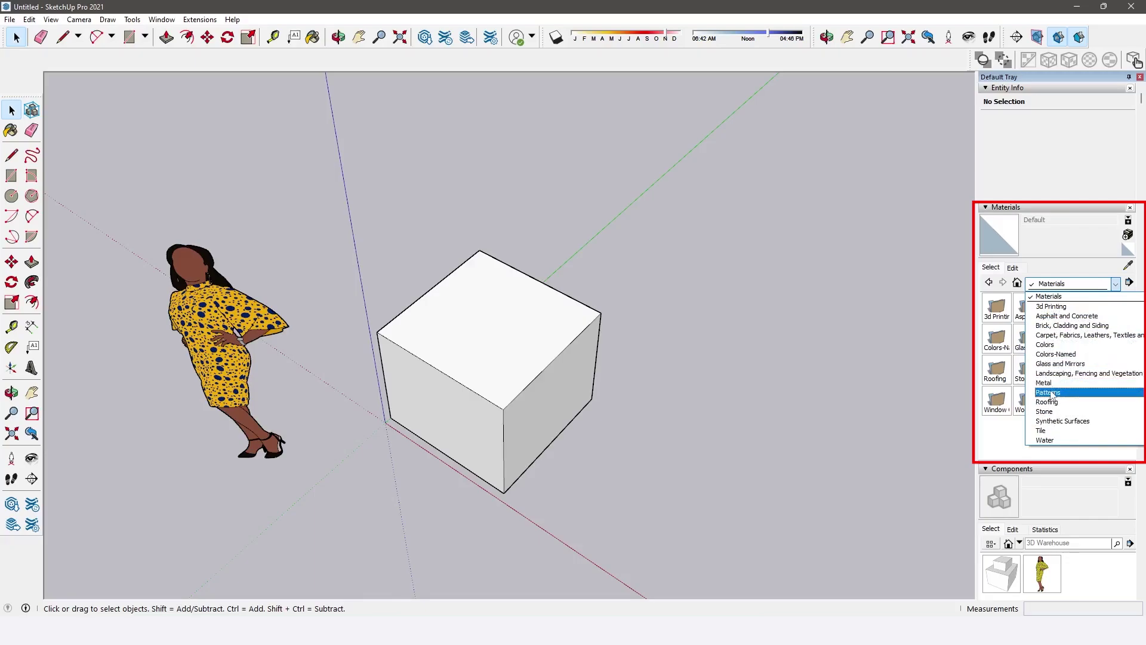
{"action": "left_click", "coordinate": [1049, 412]}
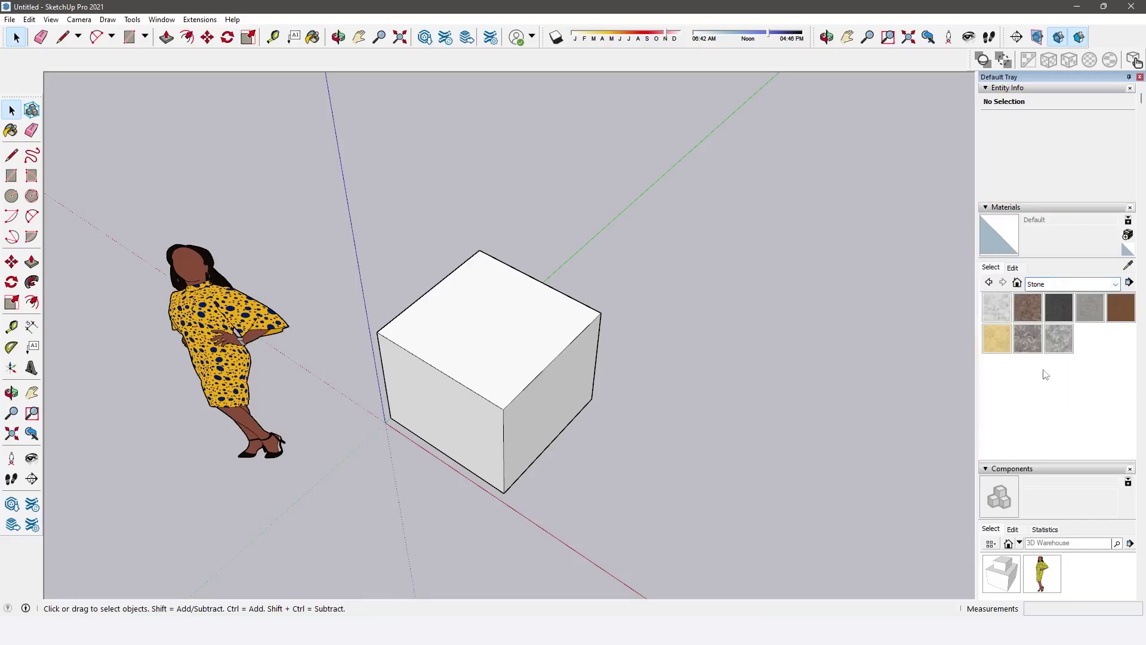
{"action": "left_click", "coordinate": [1027, 307]}
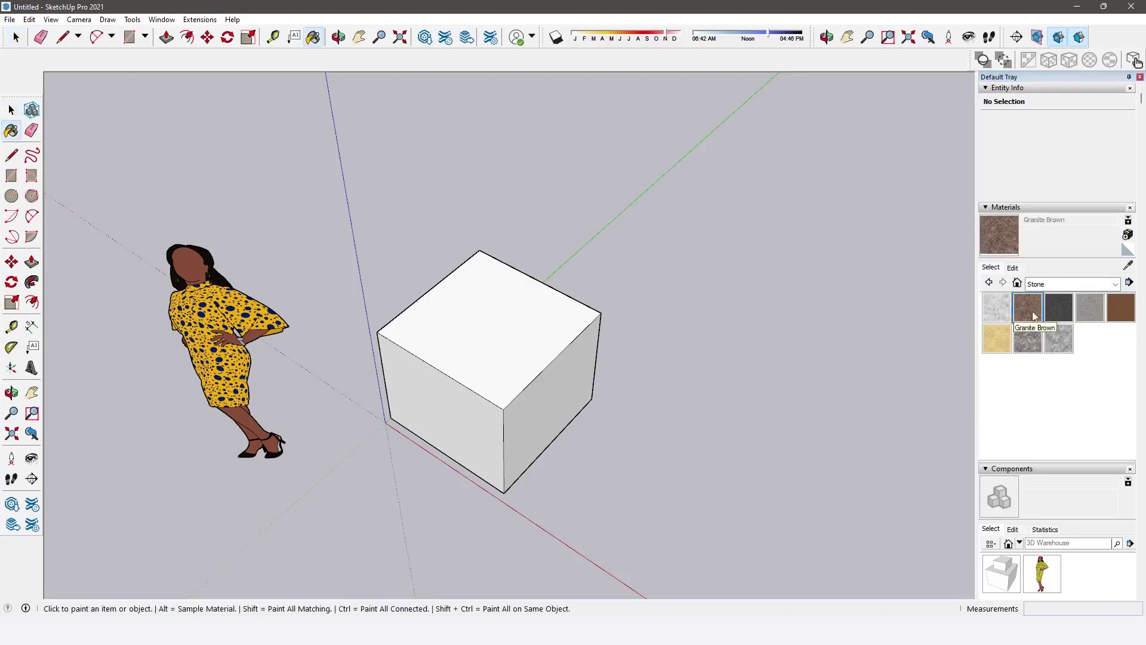
{"action": "left_click", "coordinate": [515, 302]}
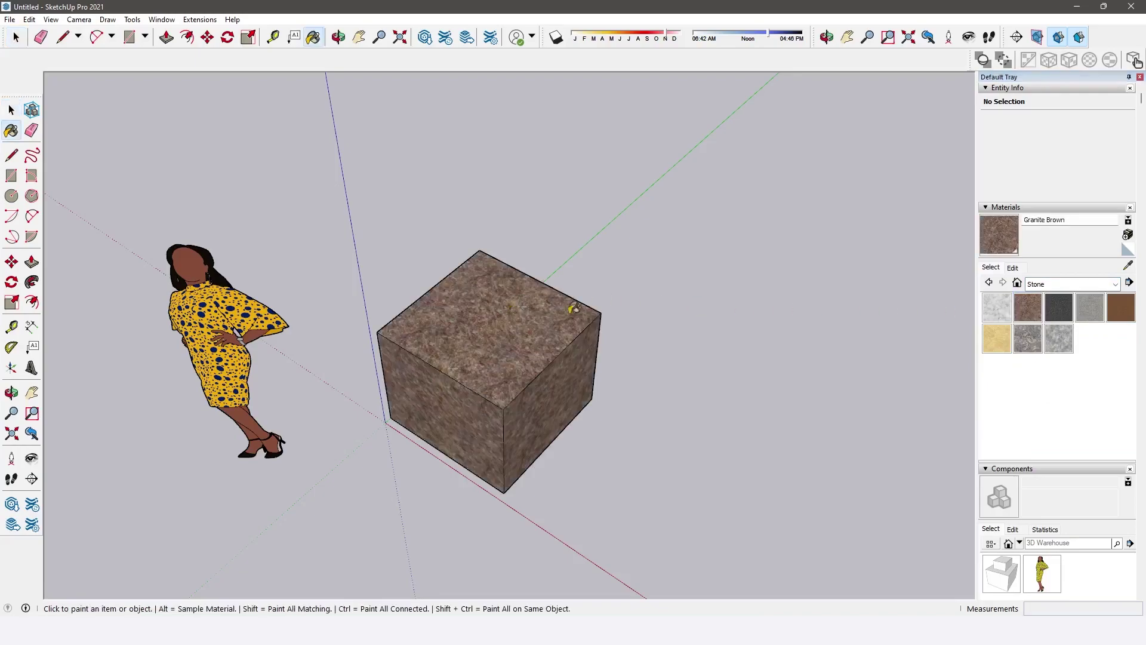
{"action": "left_click", "coordinate": [996, 307]}
{"action": "left_click", "coordinate": [536, 303]}
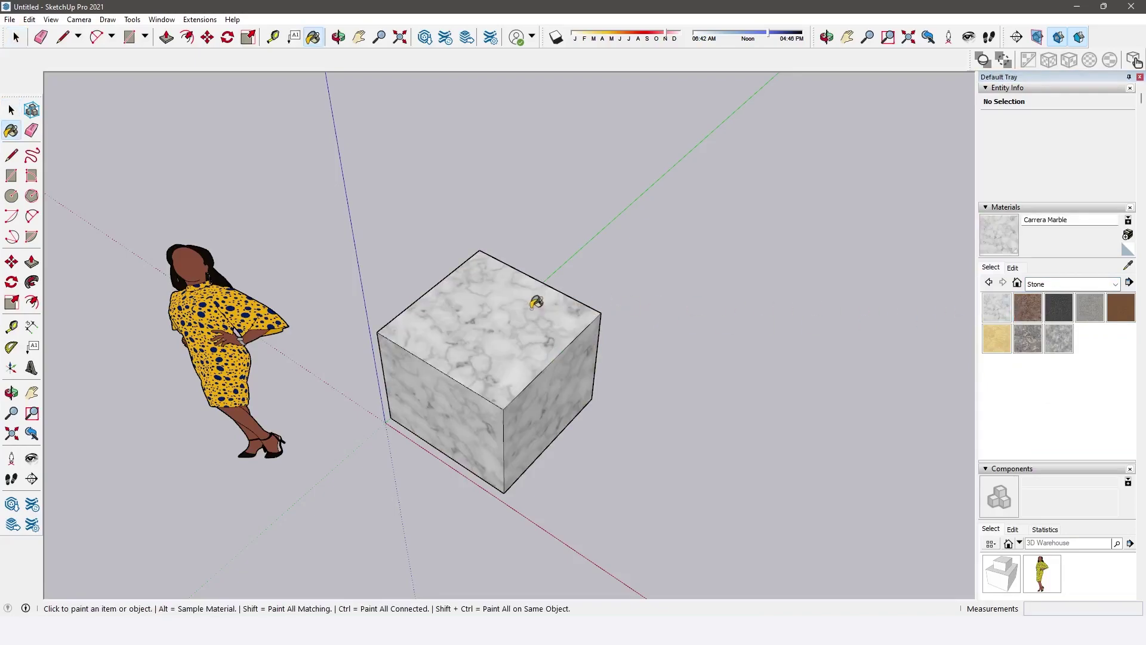
Step: Repaint the box group with Stone Vein Gray, then select the group and clear the selection
{"action": "left_click", "coordinate": [1059, 339]}
{"action": "left_click", "coordinate": [546, 334]}
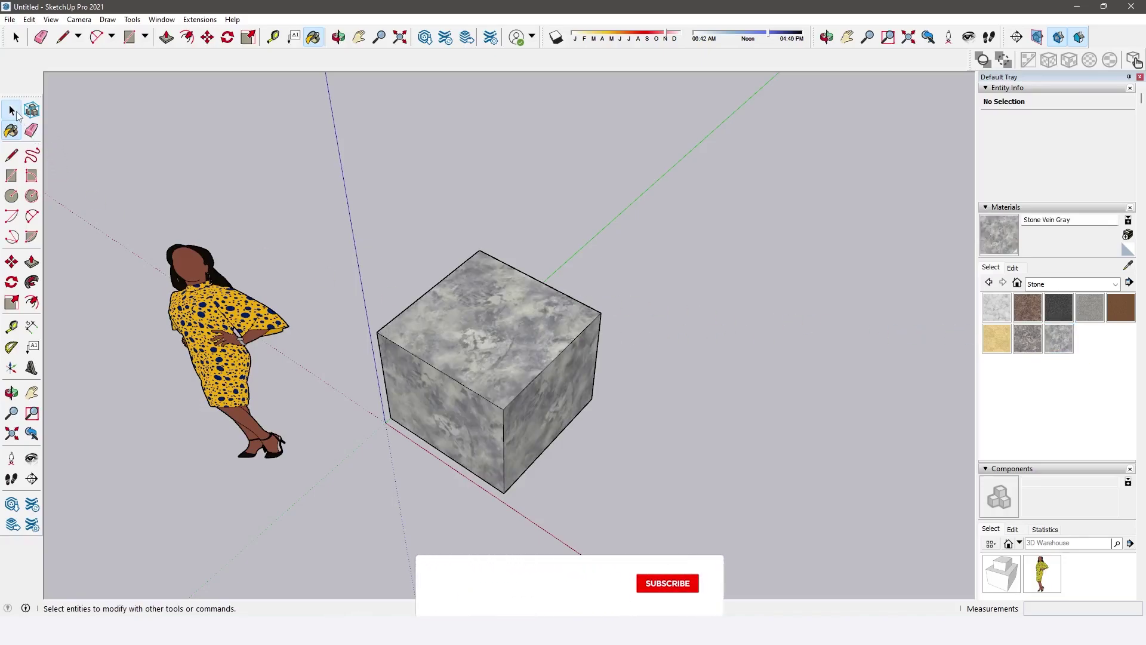
{"action": "left_click", "coordinate": [11, 110]}
{"action": "left_click", "coordinate": [465, 286]}
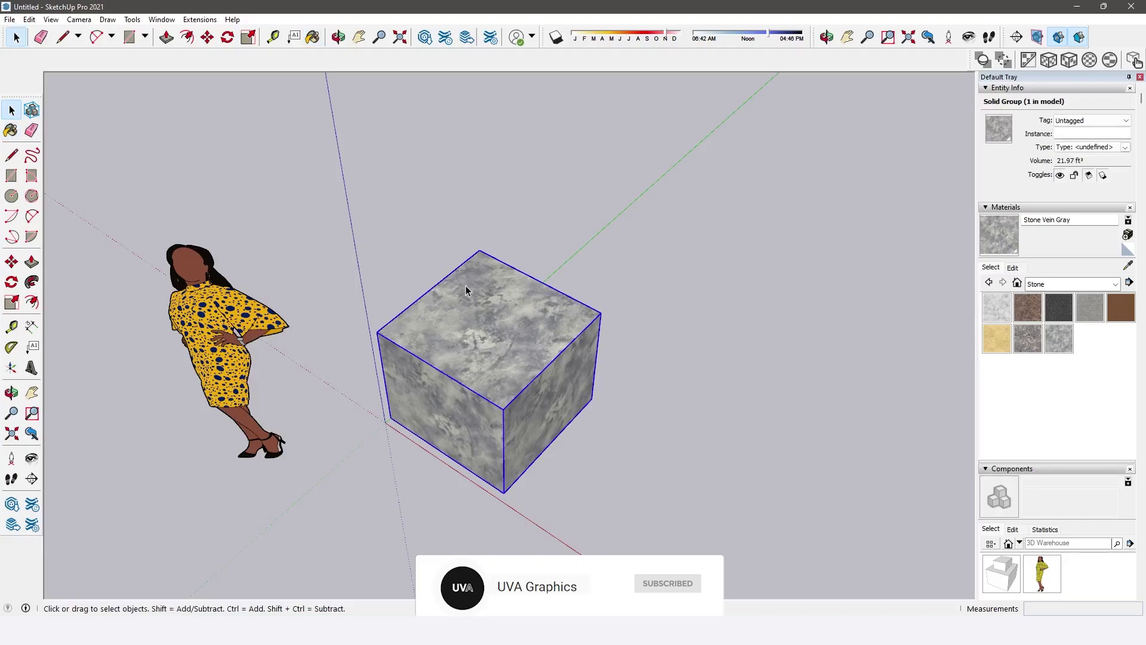
{"action": "left_click", "coordinate": [637, 295]}
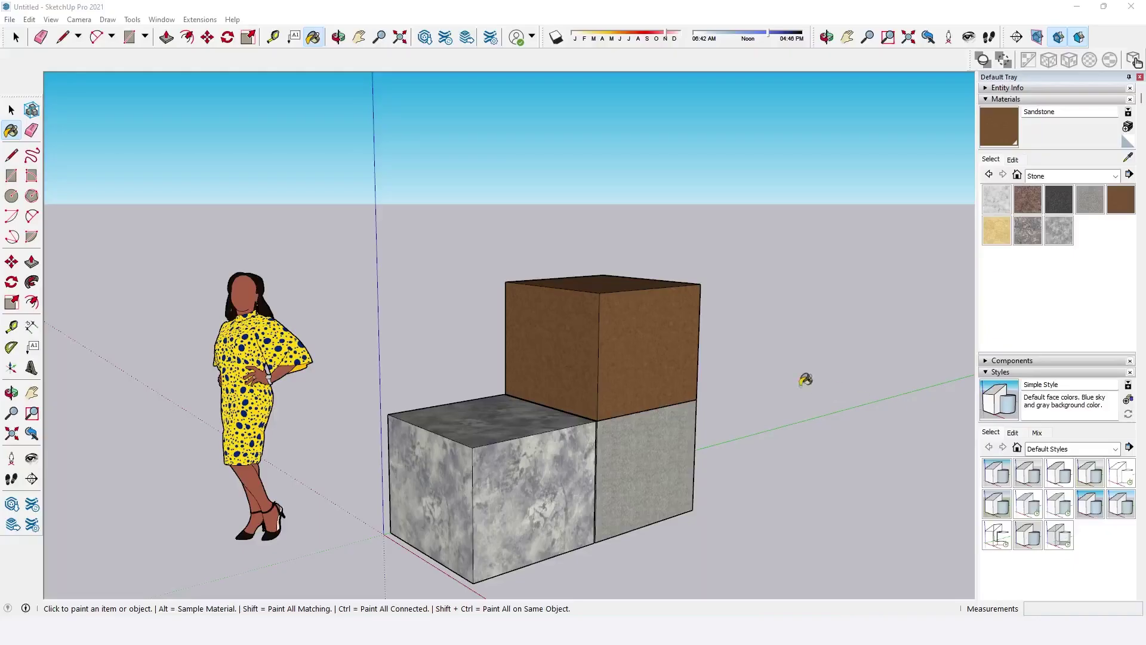
Step: Leave the Paint Bucket and cycle the three painted boxes through plain shaded, textured and wireframe display styles
{"action": "key", "text": "space"}
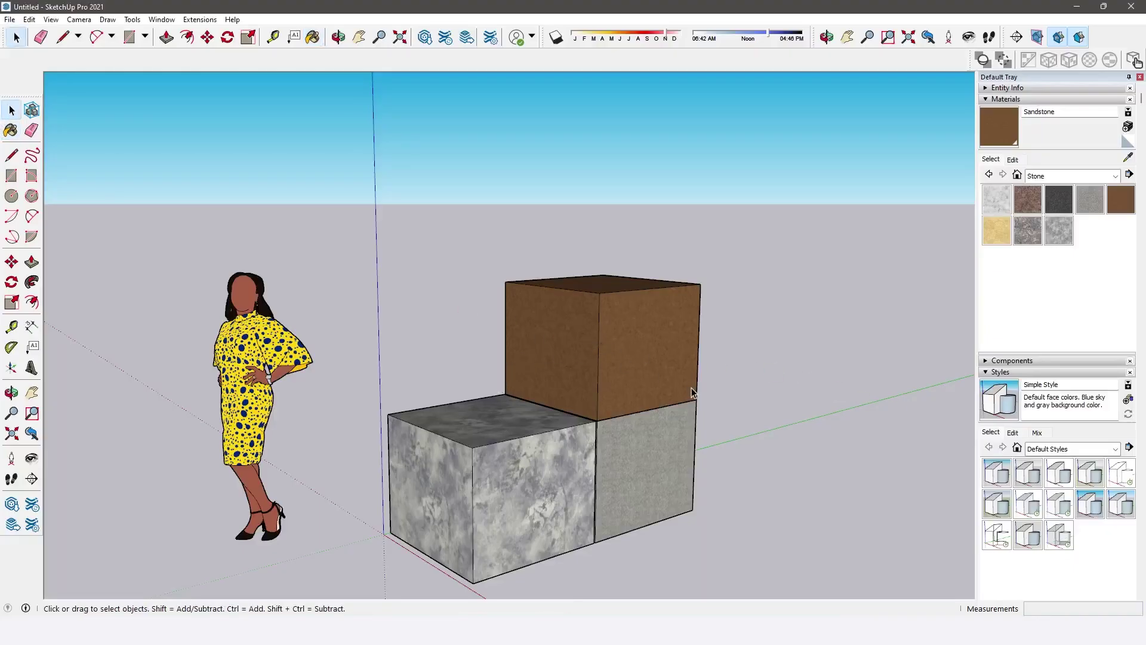
{"action": "mouse_move", "coordinate": [691, 388]}
{"action": "middle_mouse_down"}
{"action": "mouse_move", "coordinate": [614, 396]}
{"action": "mouse_move", "coordinate": [673, 396]}
{"action": "middle_mouse_up"}
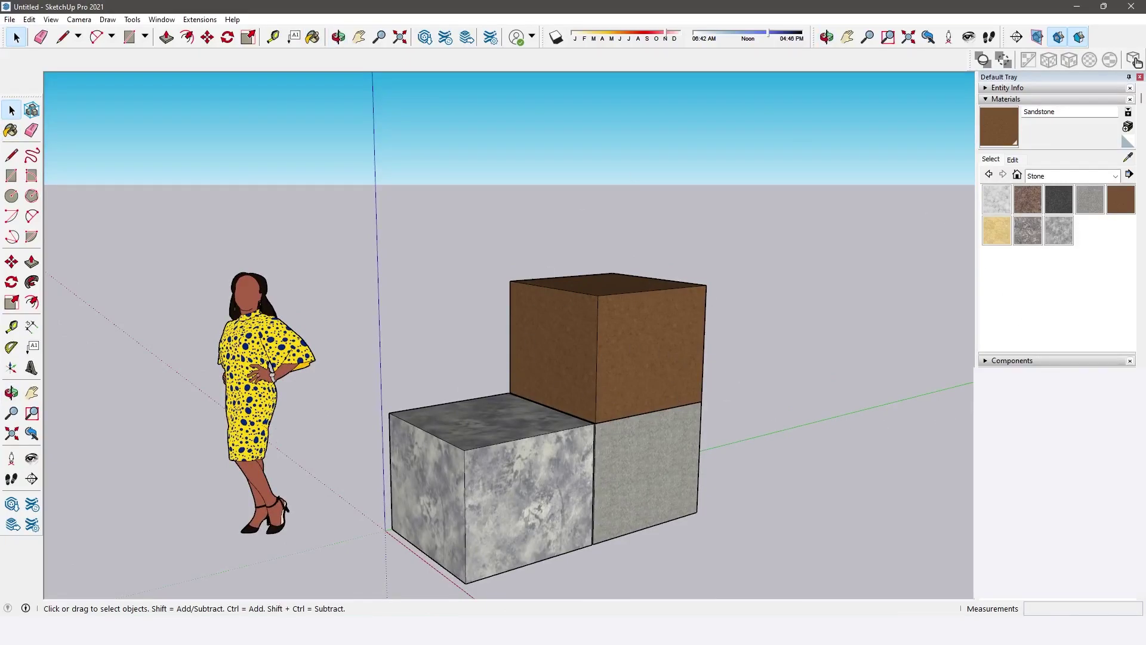
{"action": "left_click", "coordinate": [1135, 60]}
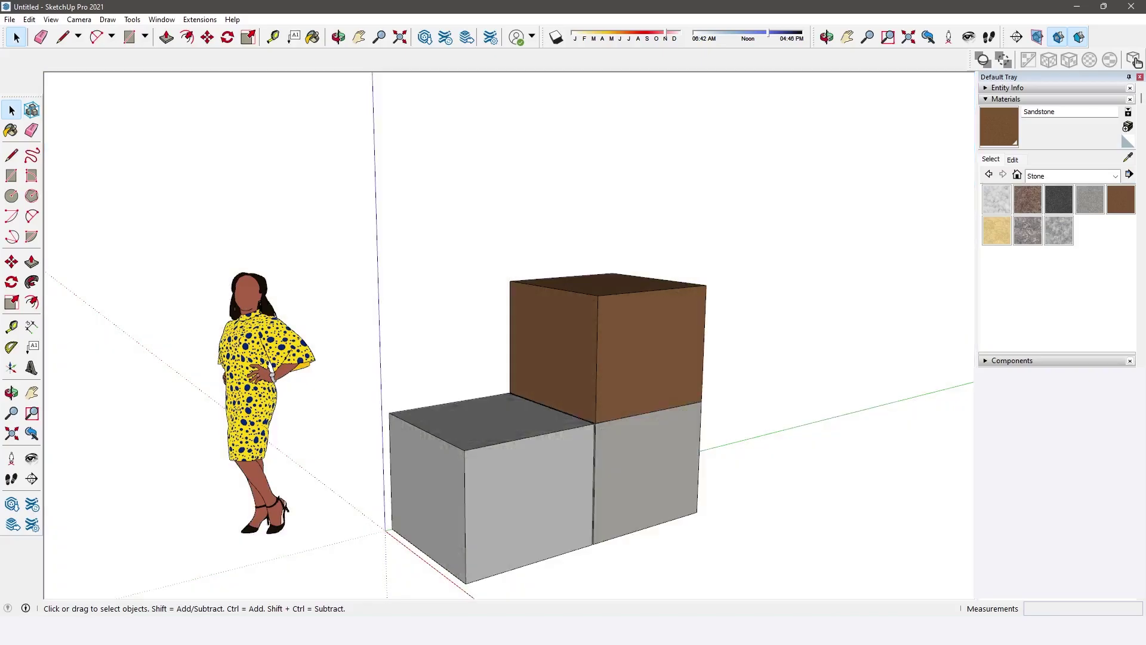
{"action": "left_click", "coordinate": [1134, 60]}
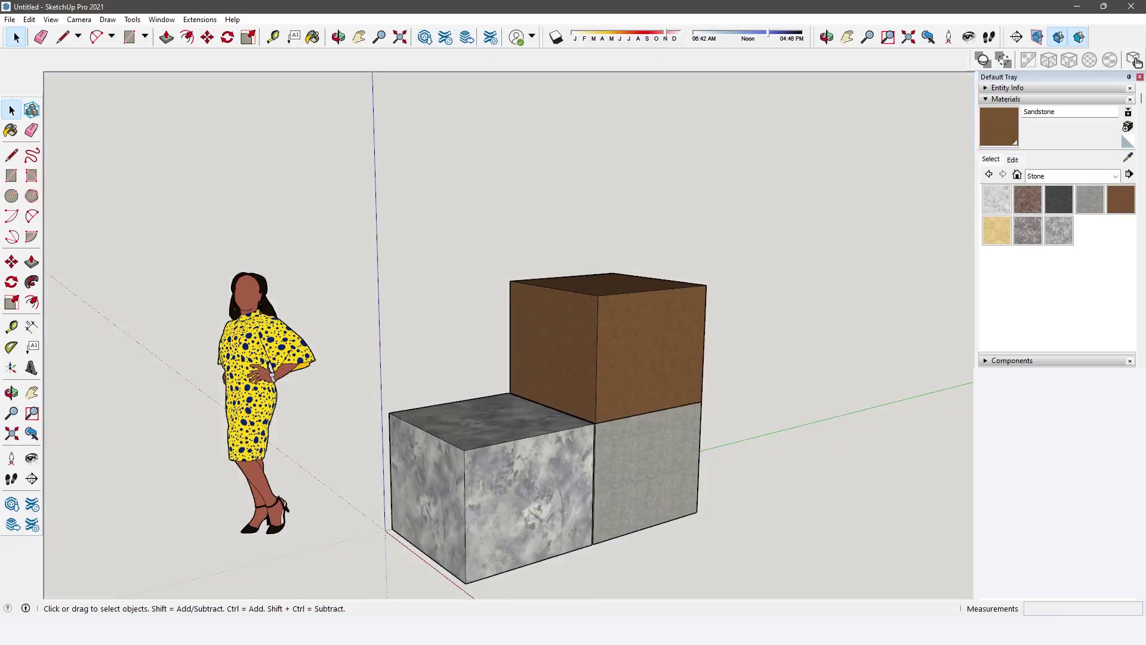
{"action": "left_click", "coordinate": [1135, 61]}
{"action": "left_click", "coordinate": [1135, 61]}
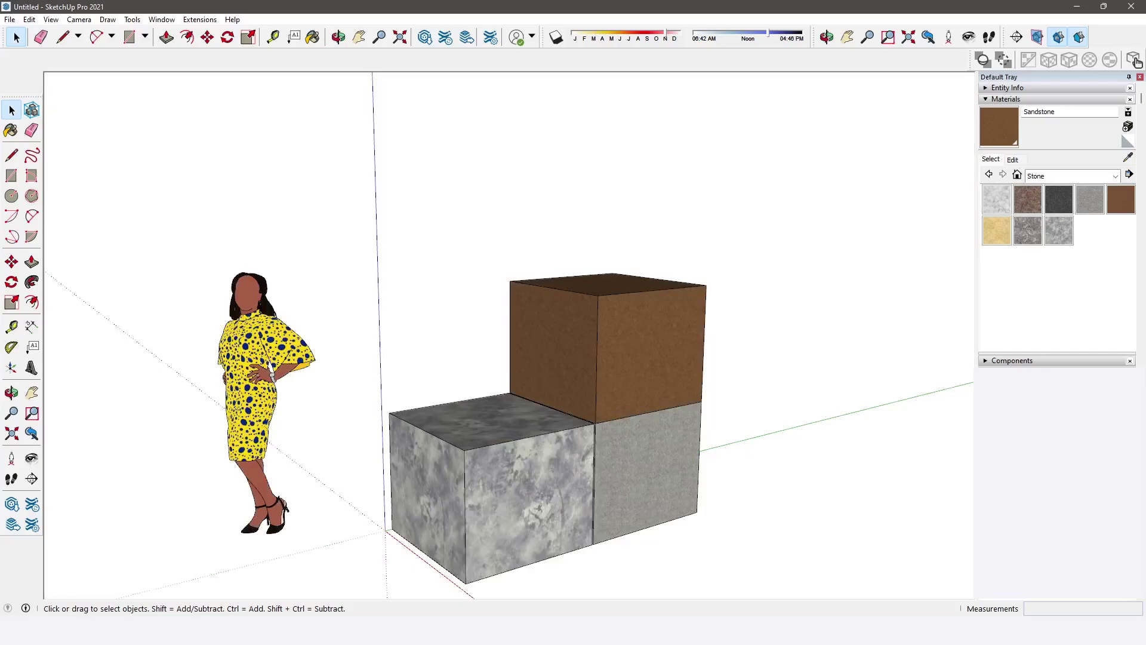
{"action": "left_click", "coordinate": [1135, 60]}
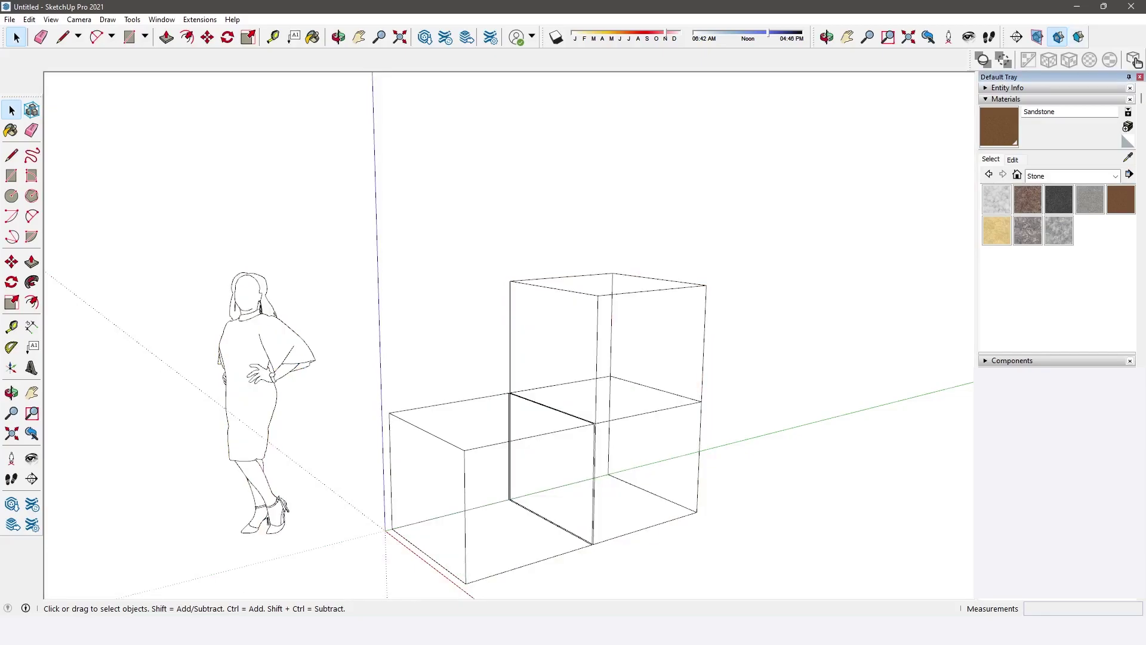
Step: Cycle the model through artistic display styles, including chipboard, dark gradient with white edges, sketched lines and a dark yellow-line look
{"action": "left_click", "coordinate": [1135, 60]}
{"action": "left_click", "coordinate": [1134, 60]}
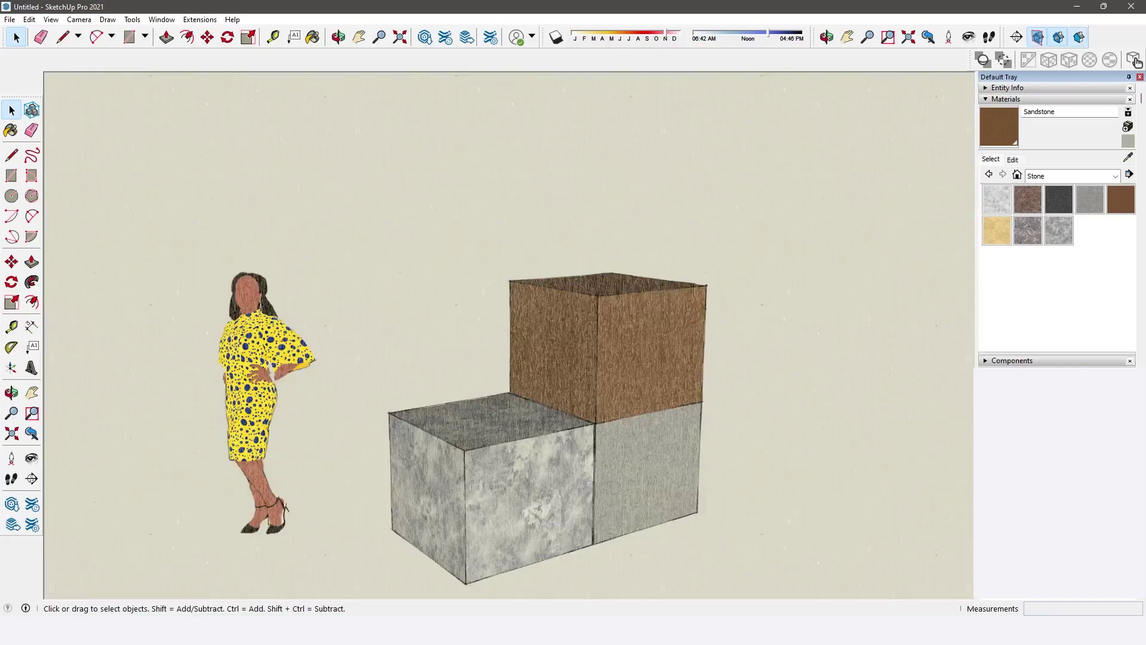
{"action": "left_click", "coordinate": [1134, 61]}
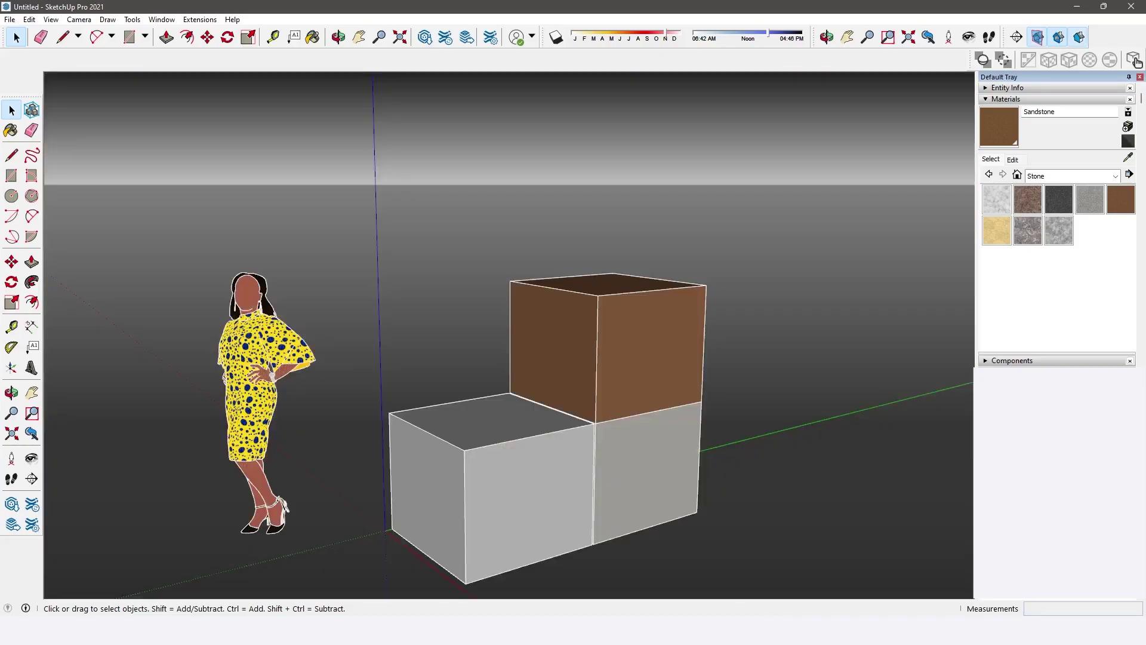
{"action": "left_click", "coordinate": [1135, 60]}
{"action": "left_click", "coordinate": [1135, 60]}
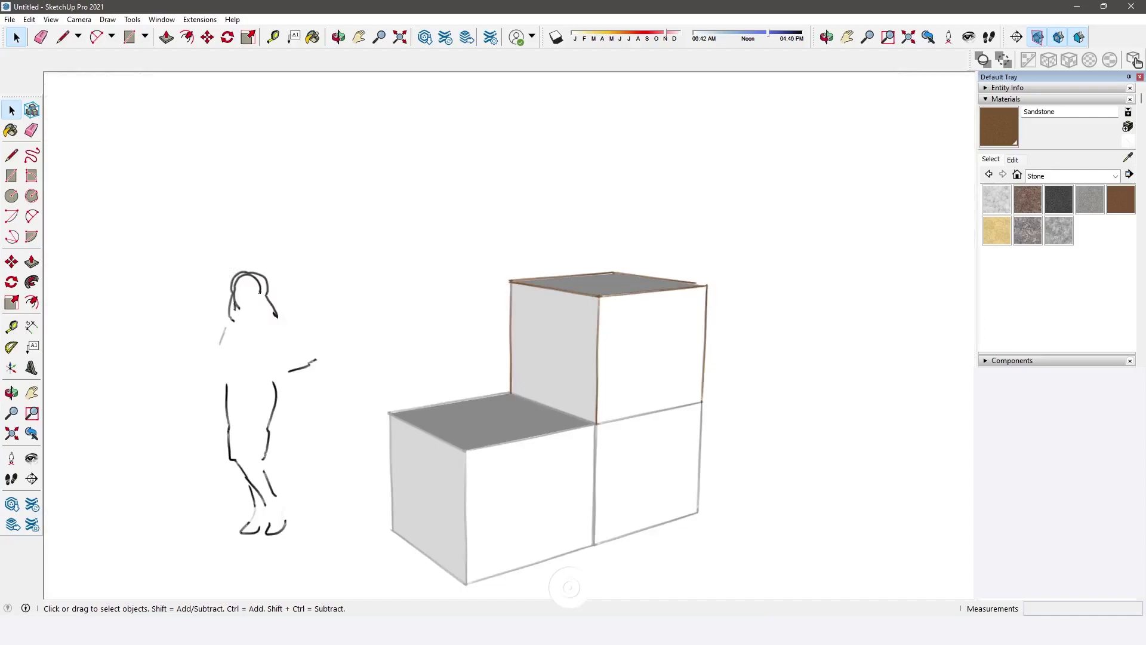
{"action": "left_click", "coordinate": [1135, 60]}
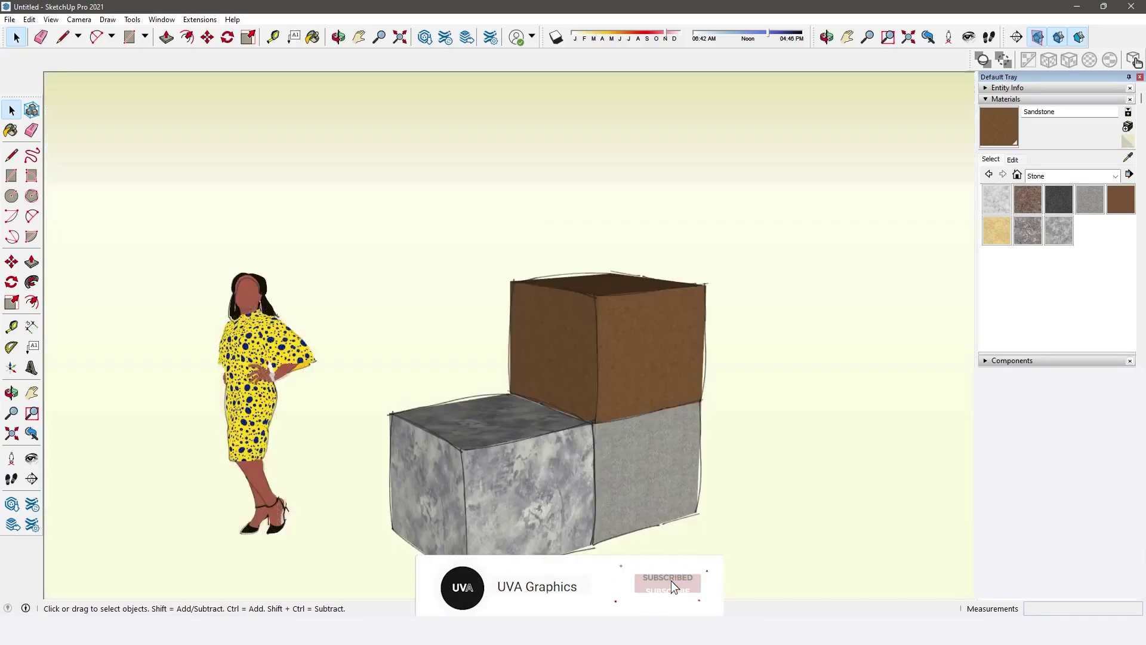
{"action": "left_click", "coordinate": [1135, 60]}
{"action": "left_click", "coordinate": [1135, 60]}
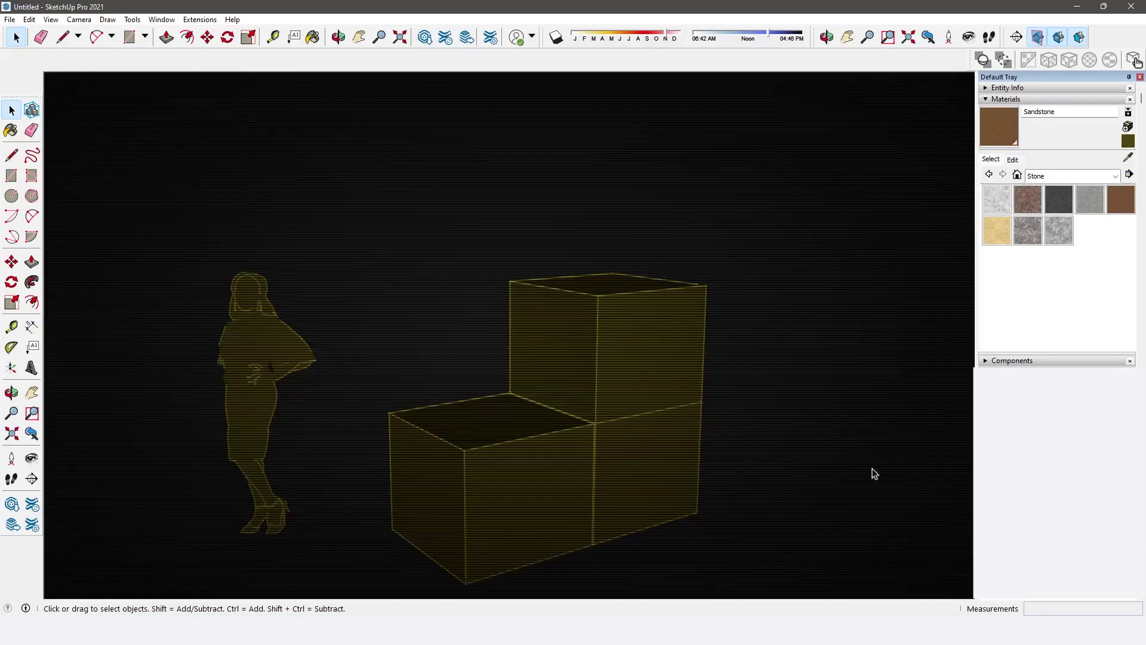
Step: Bring up the model's export choices, 3D Model and 2D Graphic
{"action": "middle_click_drag", "start_coordinate": [870, 471], "coordinate": [685, 481]}
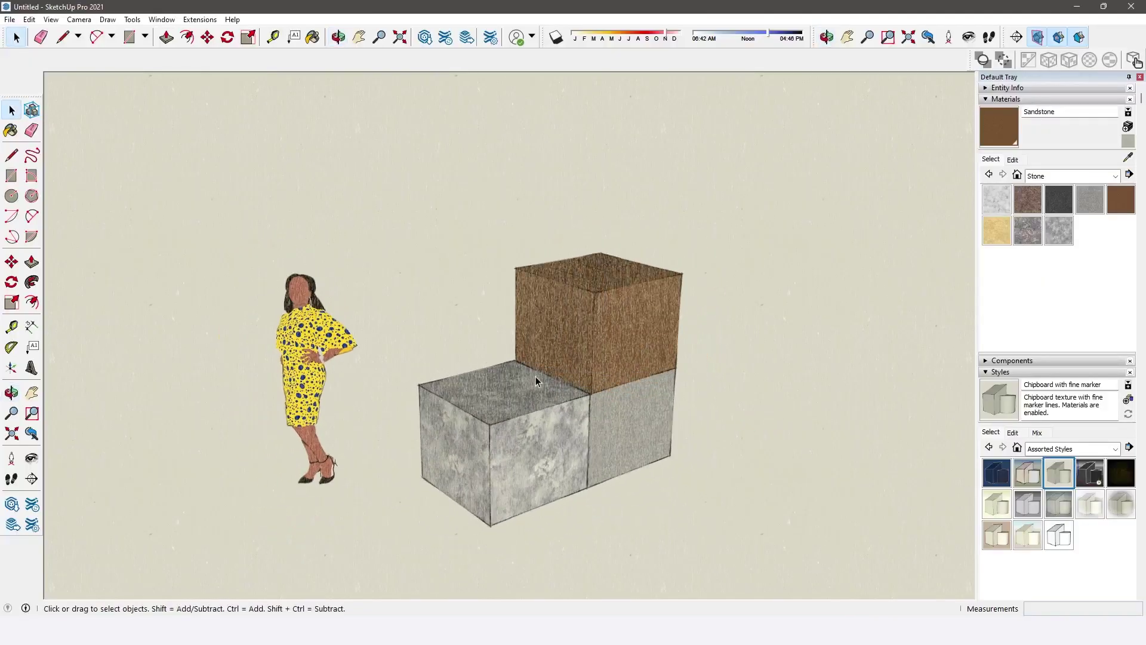
{"action": "scroll", "coordinate": [532, 374], "scroll_direction": "up", "scroll_amount": 1}
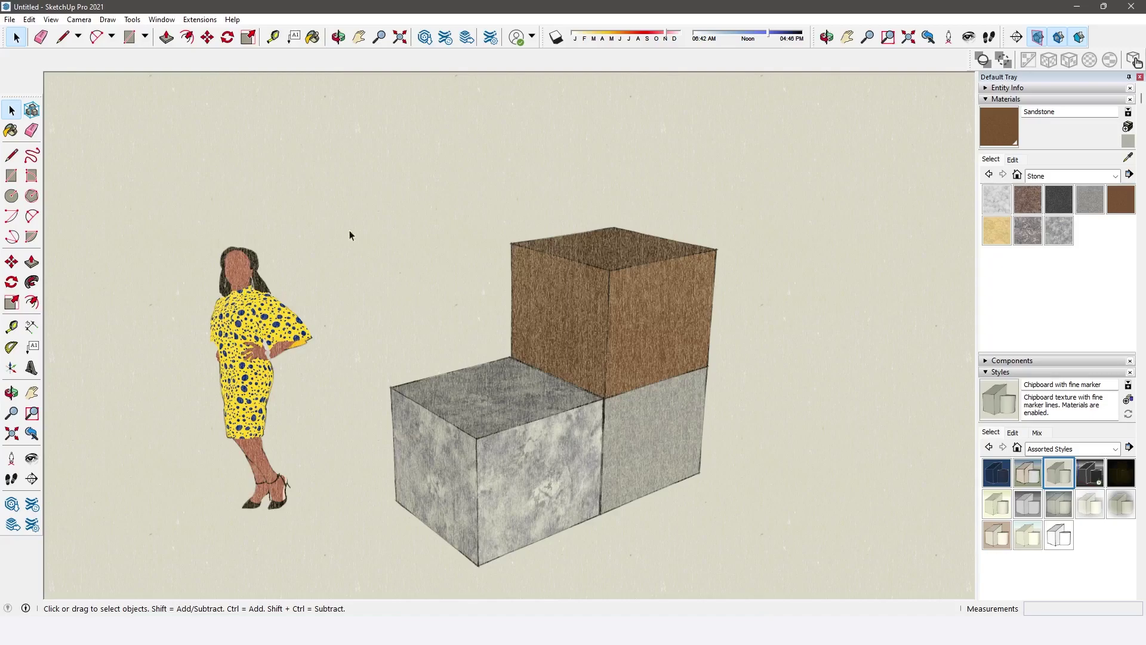
{"action": "left_click", "coordinate": [9, 22]}
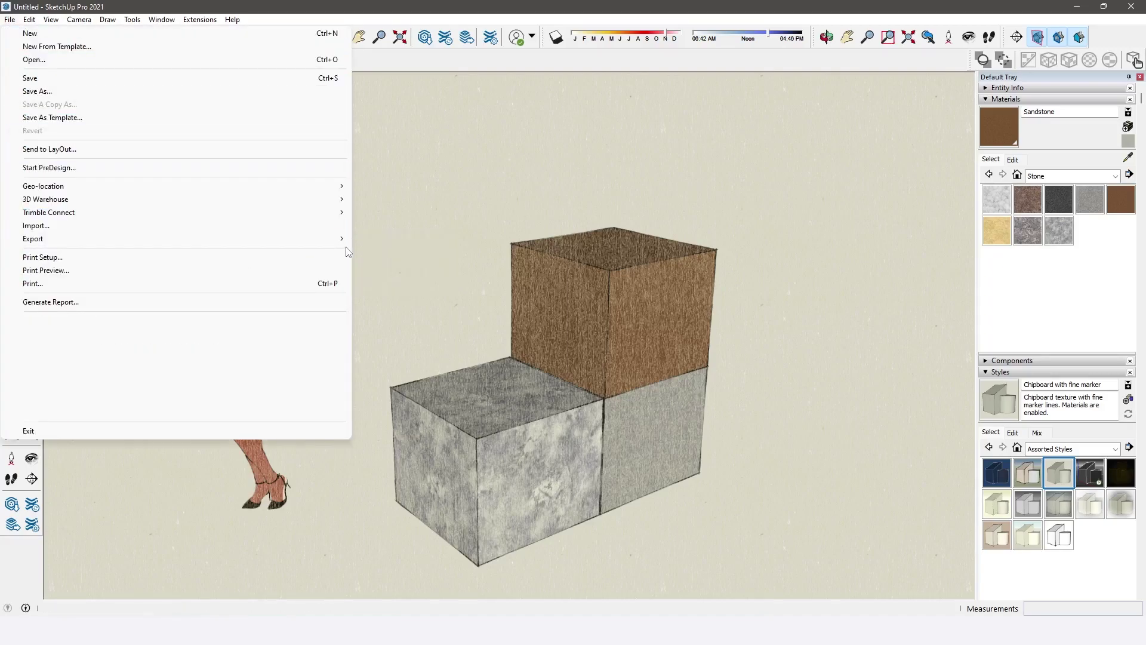
{"action": "mouse_move", "coordinate": [336, 246]}
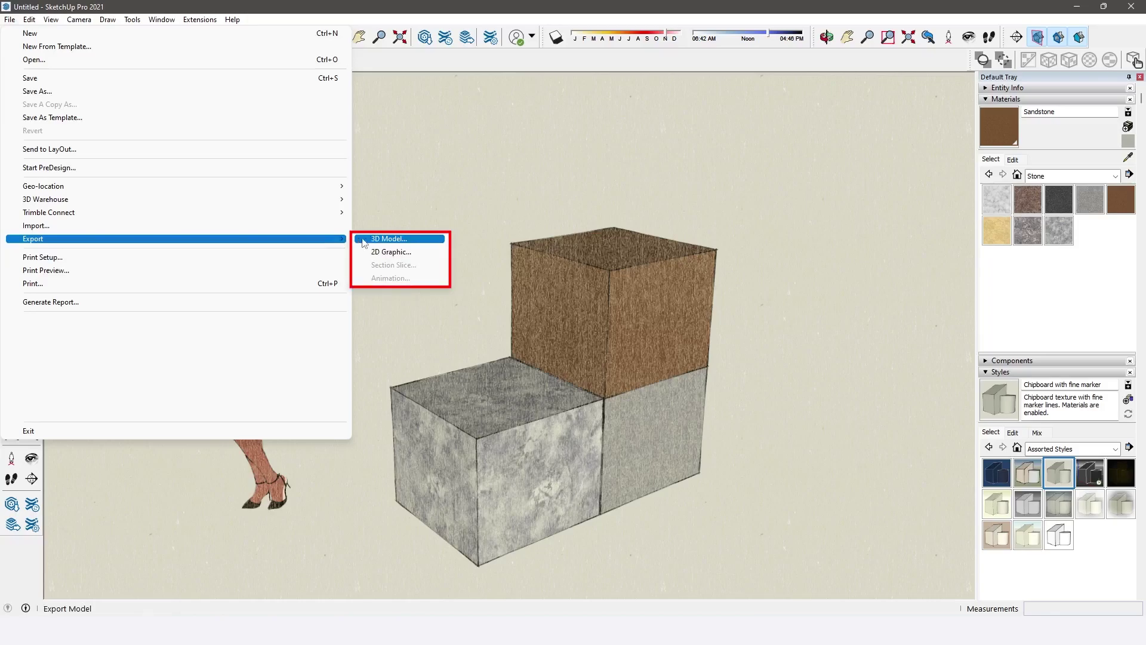